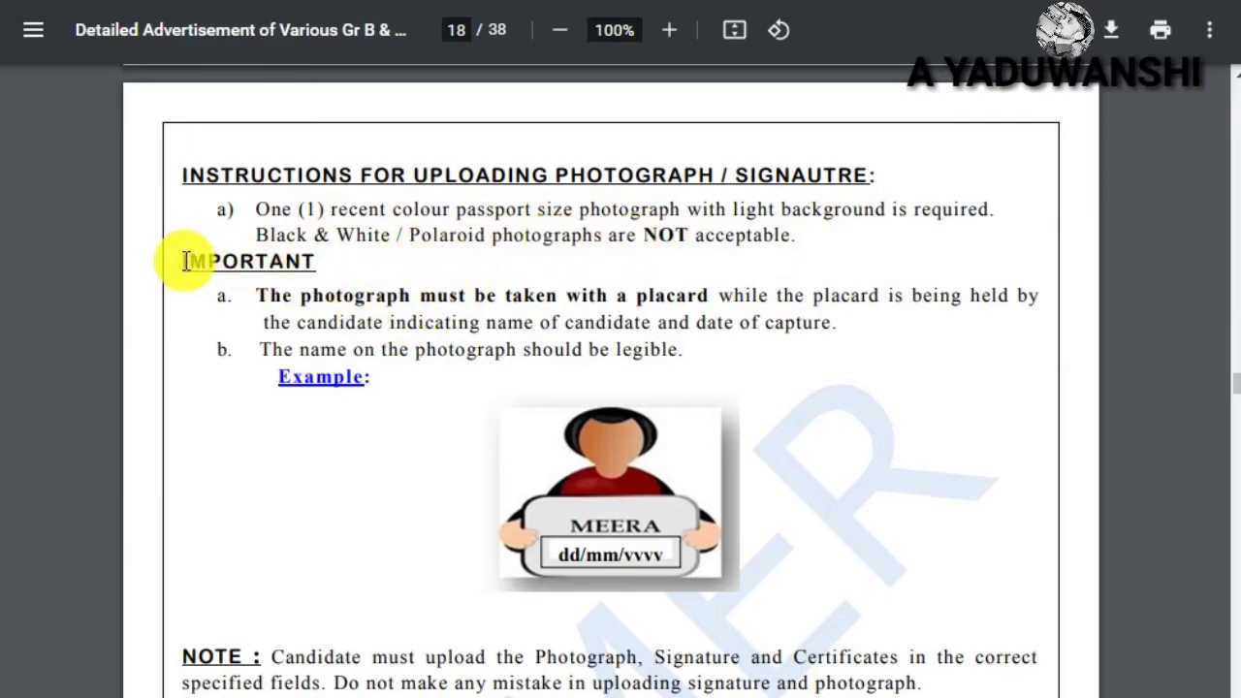
Step: Examine the photograph and placard requirements on page 18 of the advertisement PDF and return to its first page
{"action": "left_click_drag", "start_coordinate": [186, 258], "coordinate": [364, 261]}
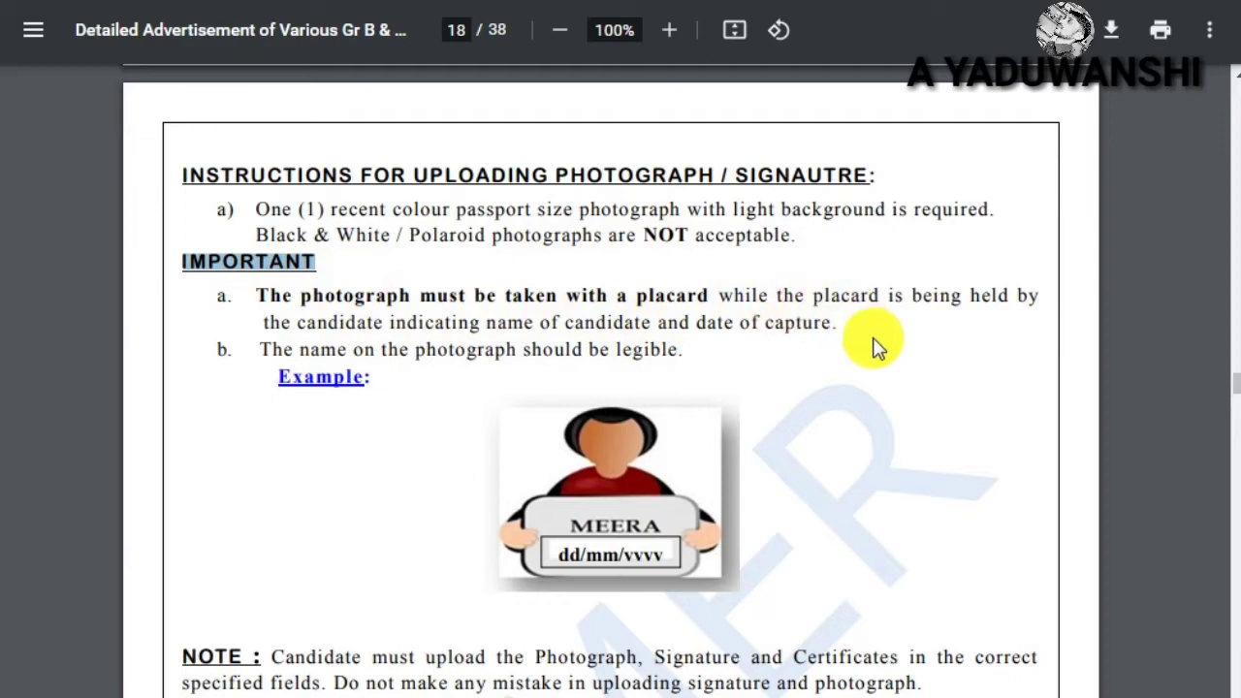
{"action": "scroll", "coordinate": [428, 401], "scroll_direction": "down", "scroll_amount": 1}
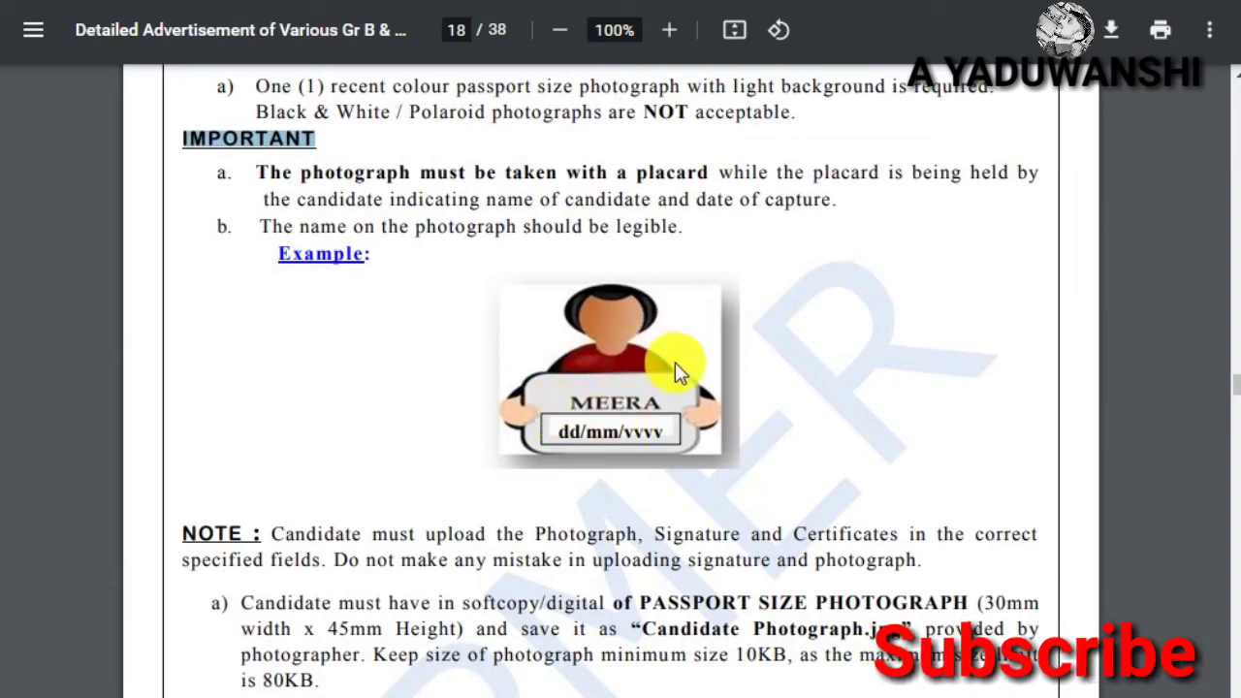
{"action": "left_click", "coordinate": [570, 408]}
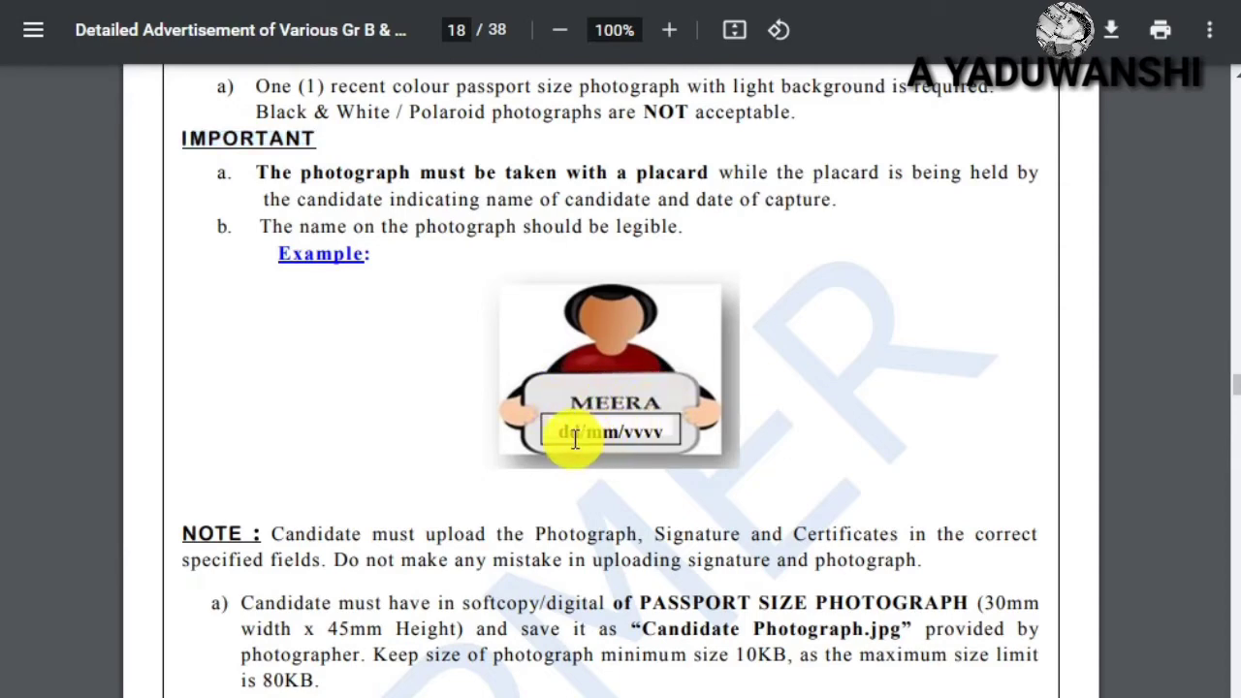
{"action": "left_click_drag", "start_coordinate": [555, 433], "coordinate": [609, 434]}
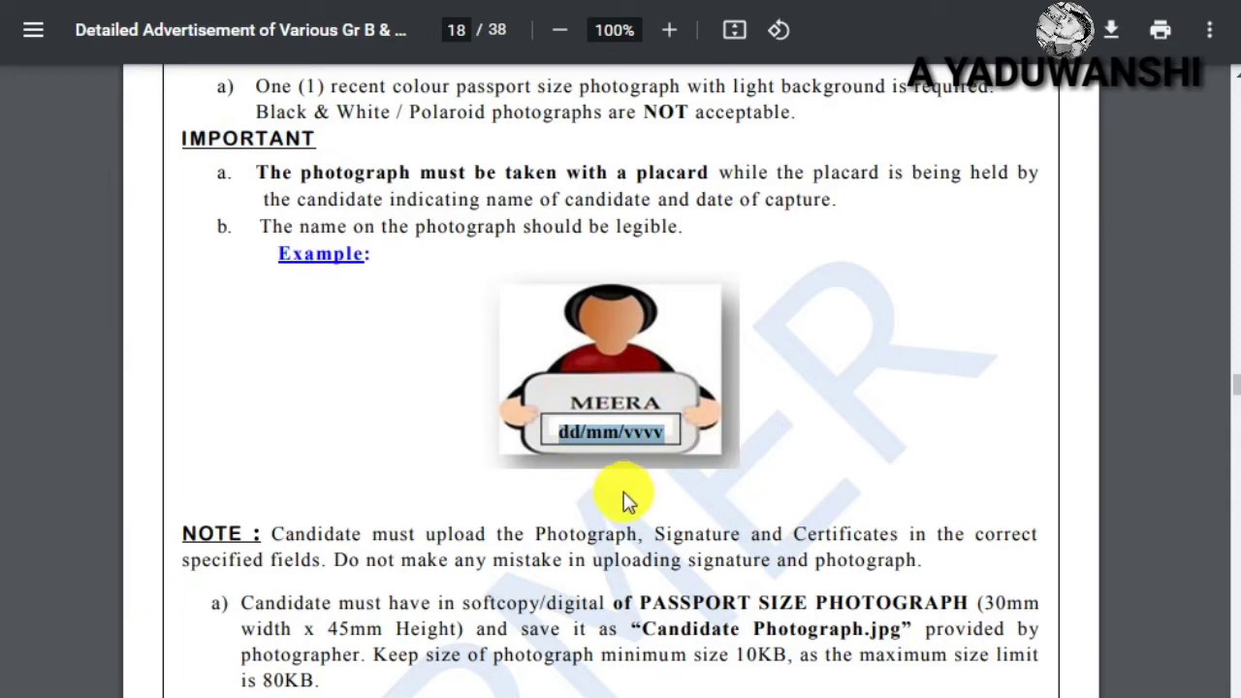
{"action": "key", "text": "Home"}
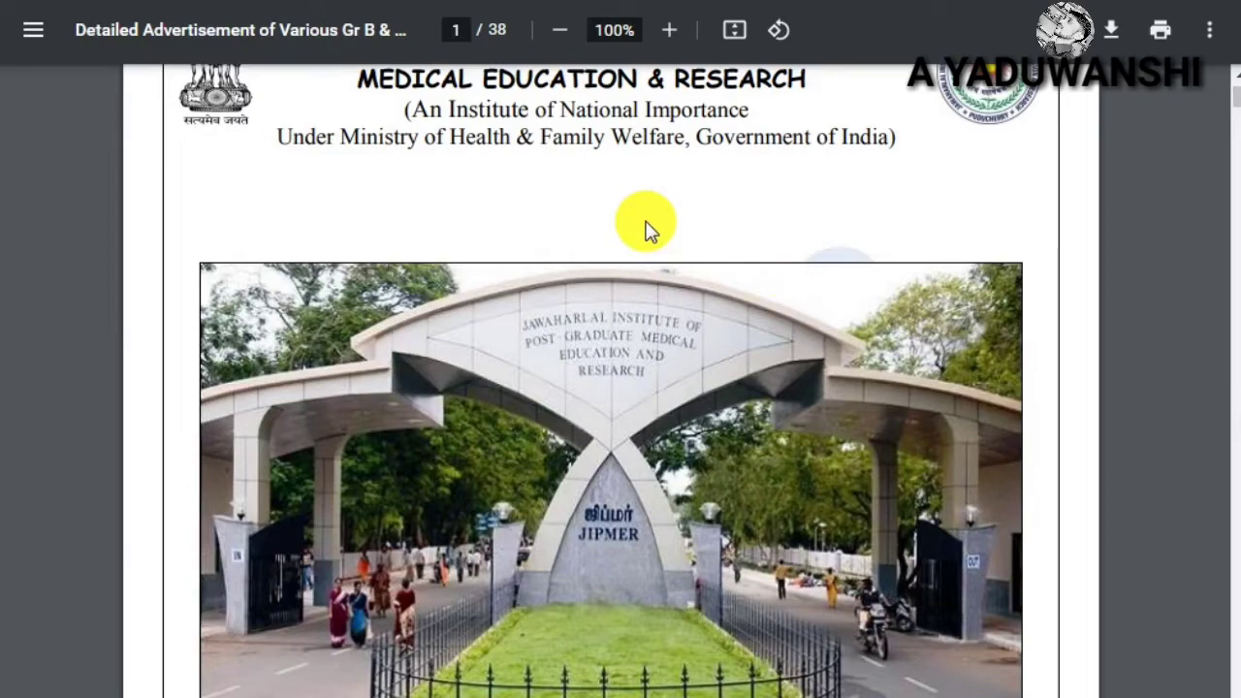
{"action": "scroll", "coordinate": [645, 228], "scroll_direction": "up", "scroll_amount": 3}
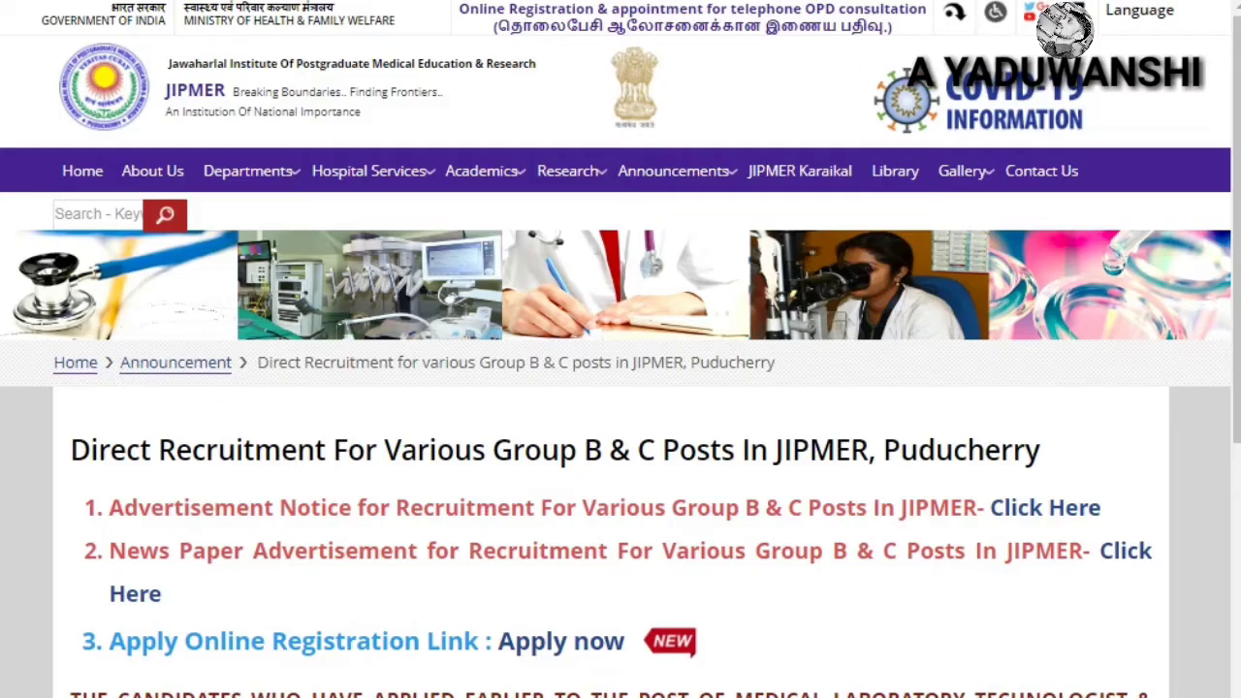
Step: Open the Apply now online registration link on the recruitment page and accept the redirect to the external website
{"action": "scroll", "coordinate": [429, 493], "scroll_direction": "down", "scroll_amount": 3}
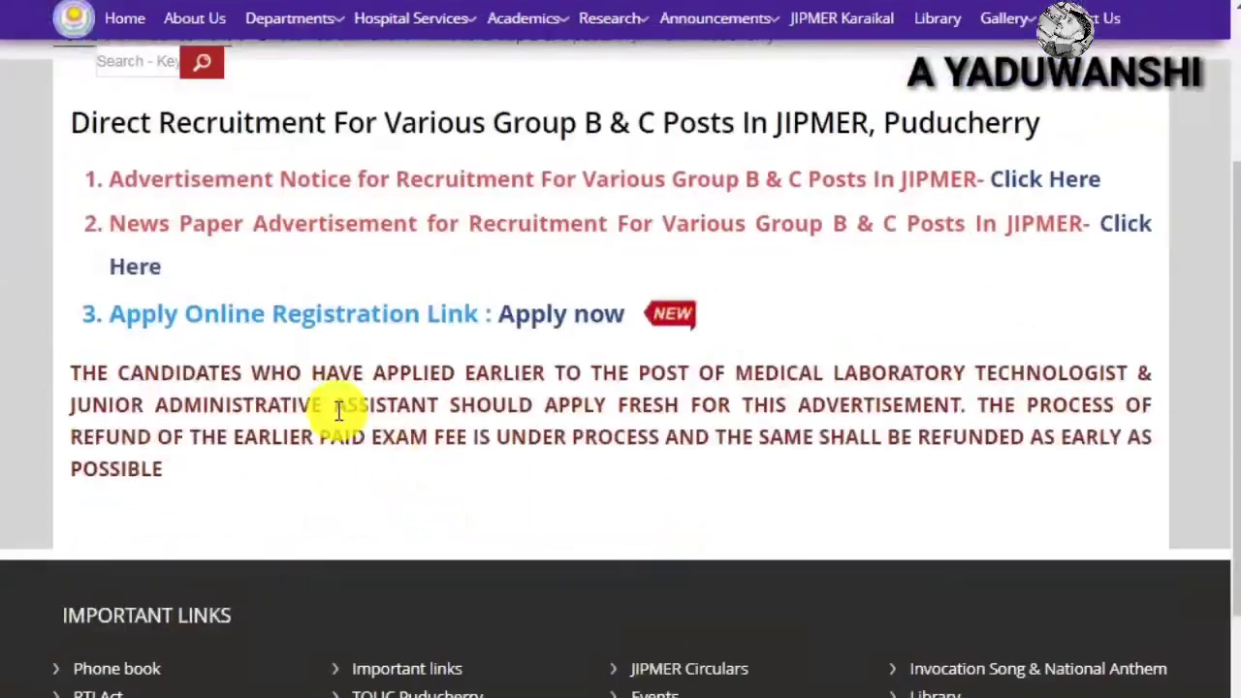
{"action": "left_click", "coordinate": [559, 325]}
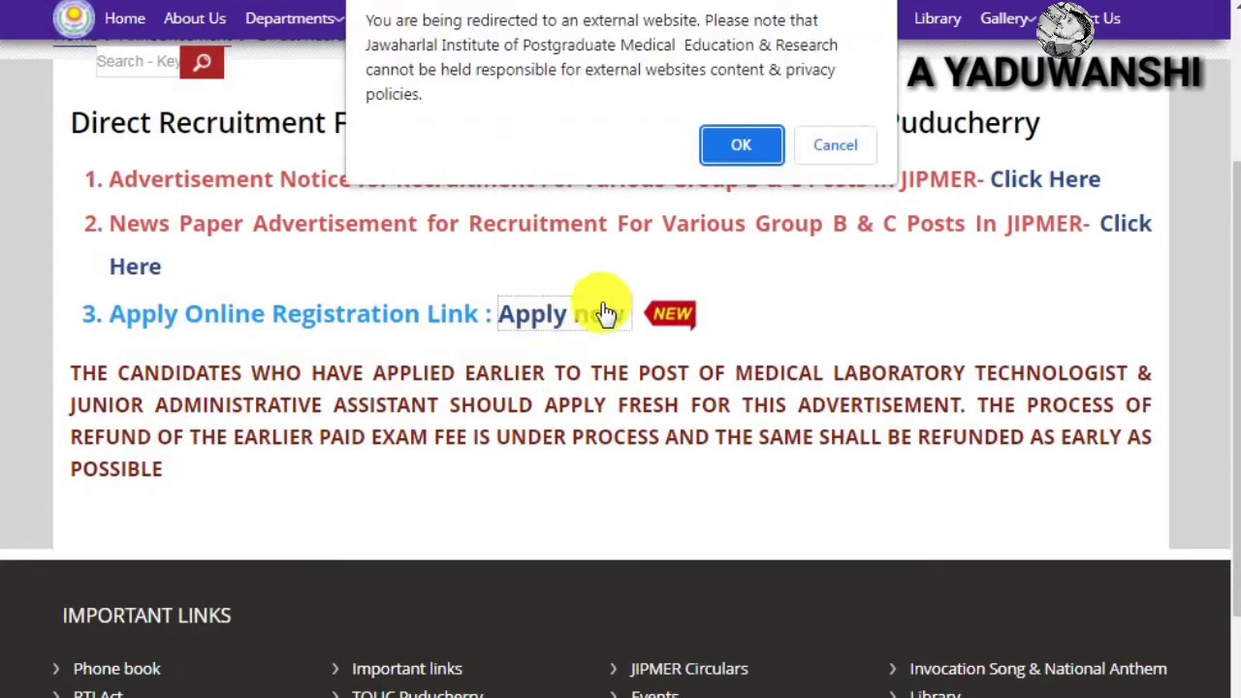
{"action": "left_click", "coordinate": [722, 155]}
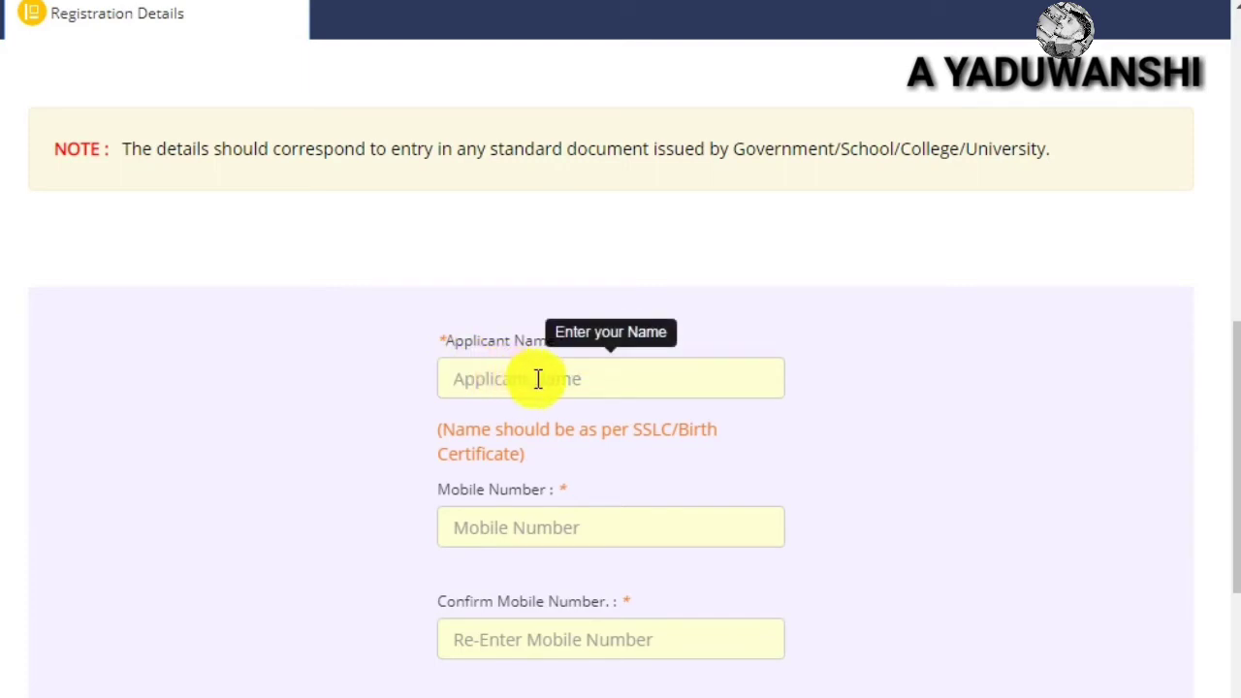
Step: Go through the registration form's applicant name, mobile number, e-mail address, confirmation and captcha fields
{"action": "left_click", "coordinate": [684, 384]}
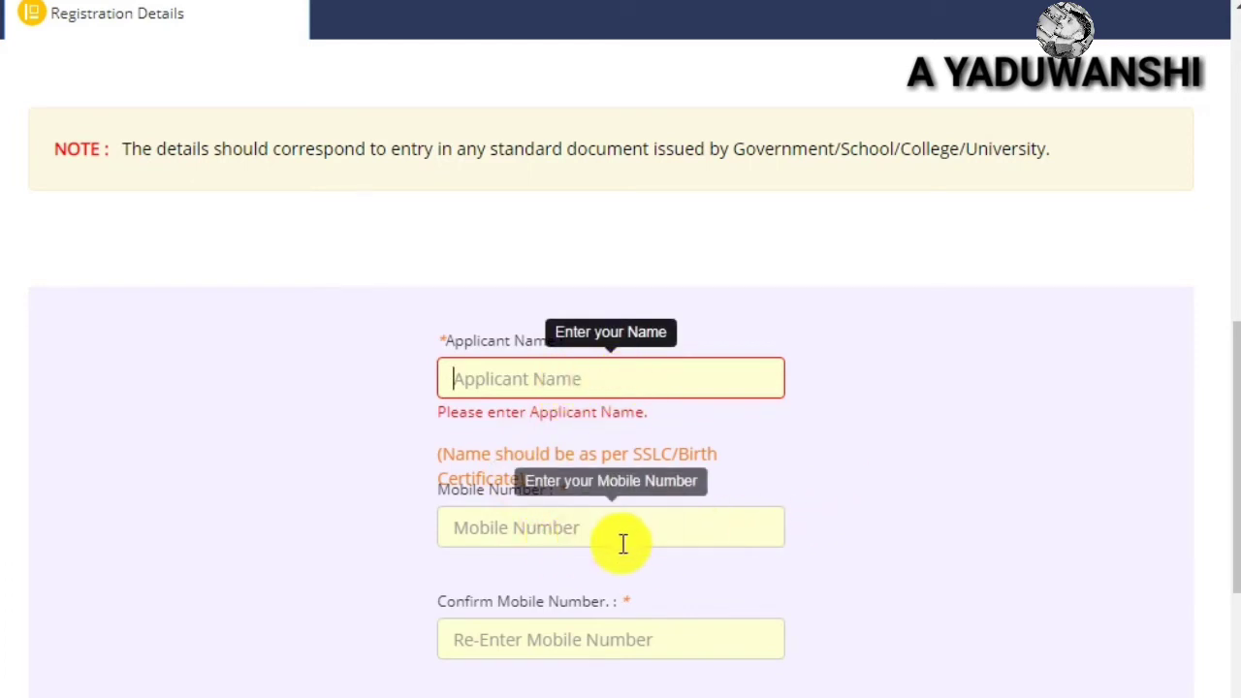
{"action": "left_click", "coordinate": [665, 518]}
{"action": "scroll", "coordinate": [679, 485], "scroll_direction": "down", "scroll_amount": 3}
{"action": "left_click", "coordinate": [576, 404]}
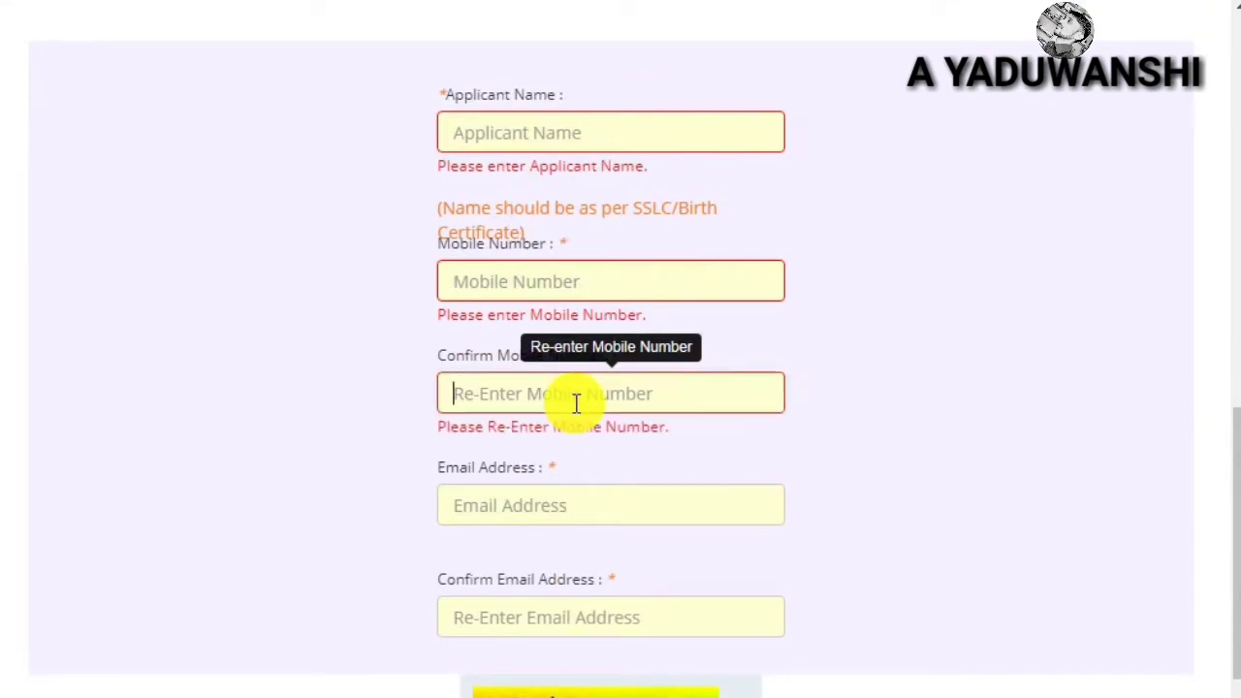
{"action": "scroll", "coordinate": [840, 374], "scroll_direction": "down", "scroll_amount": 2}
{"action": "left_click", "coordinate": [582, 321]}
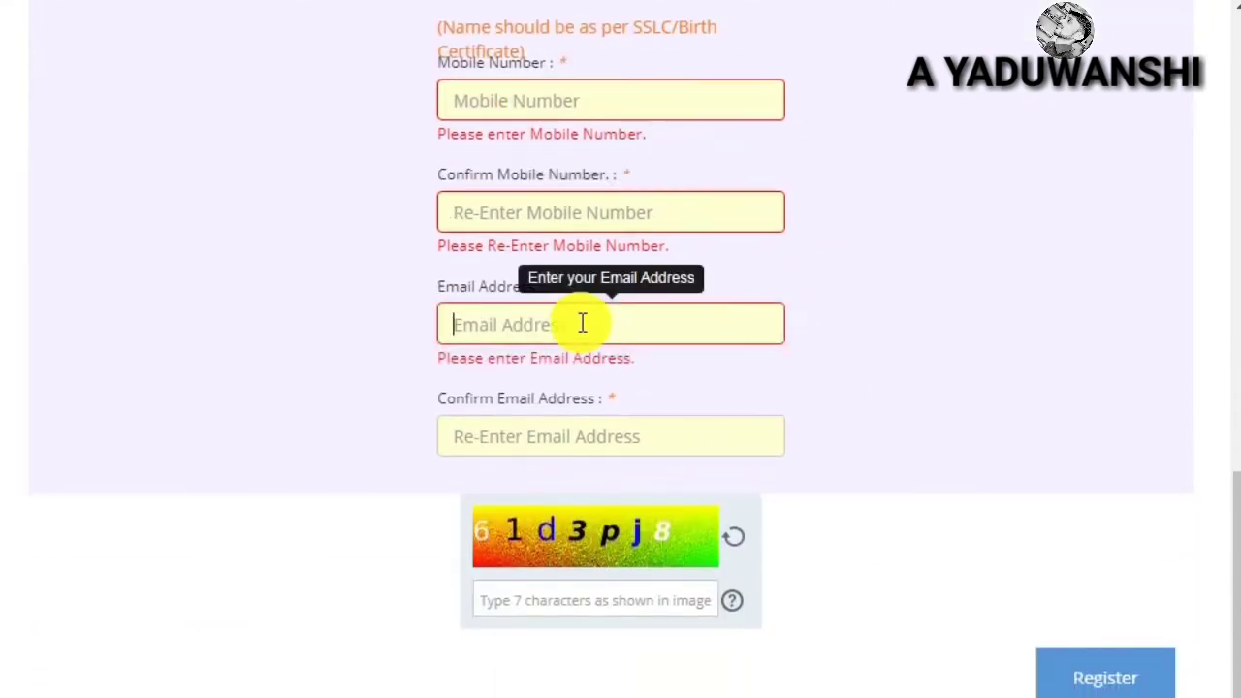
{"action": "left_click", "coordinate": [602, 442]}
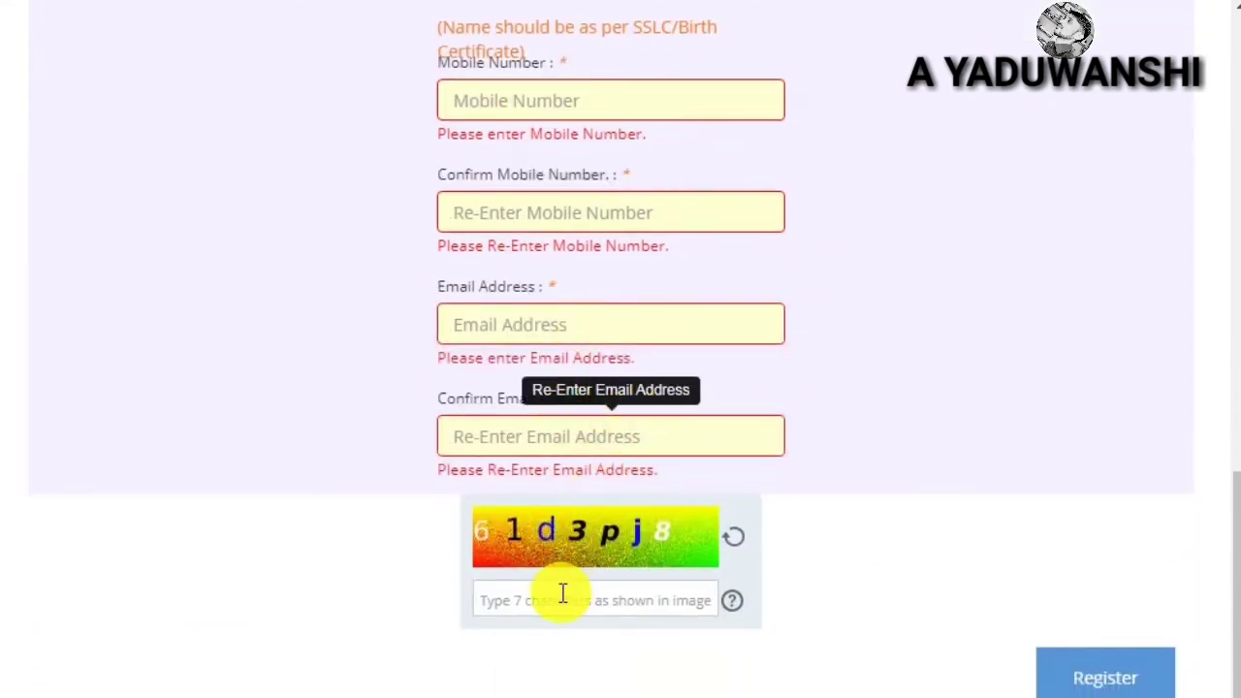
{"action": "left_click", "coordinate": [528, 600]}
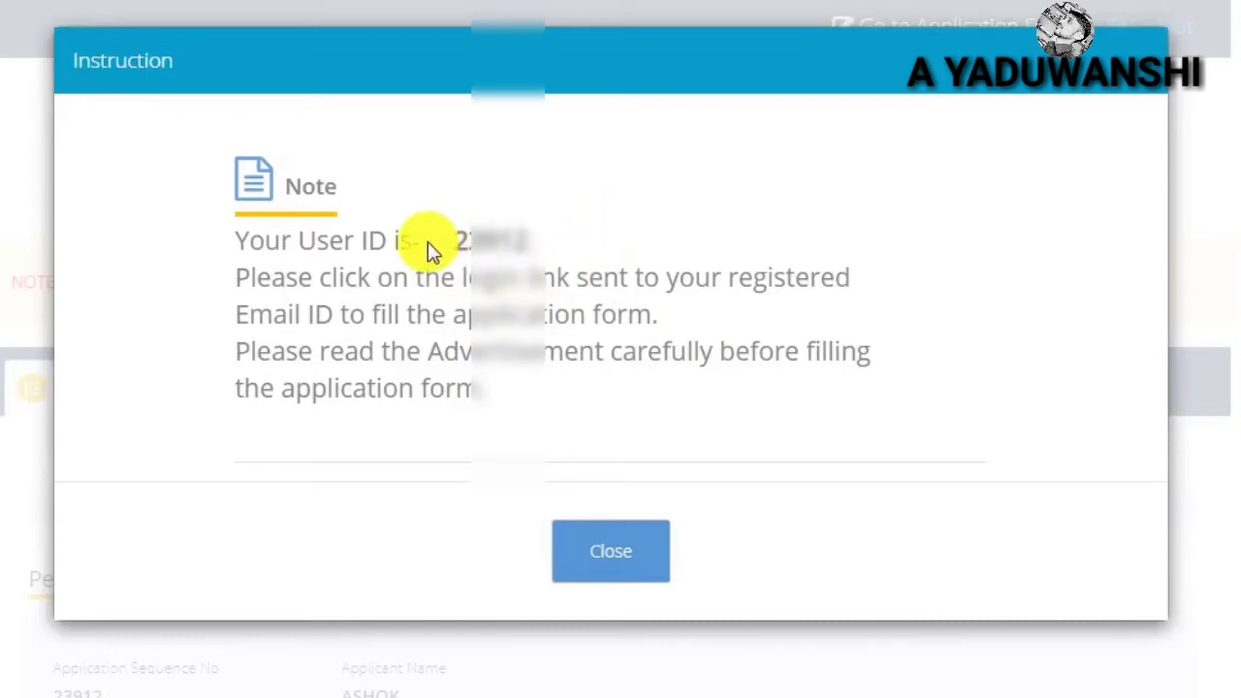
Step: Highlight the issued user ID, dismiss the instruction note and go to the application form
{"action": "left_click_drag", "start_coordinate": [462, 244], "coordinate": [523, 248]}
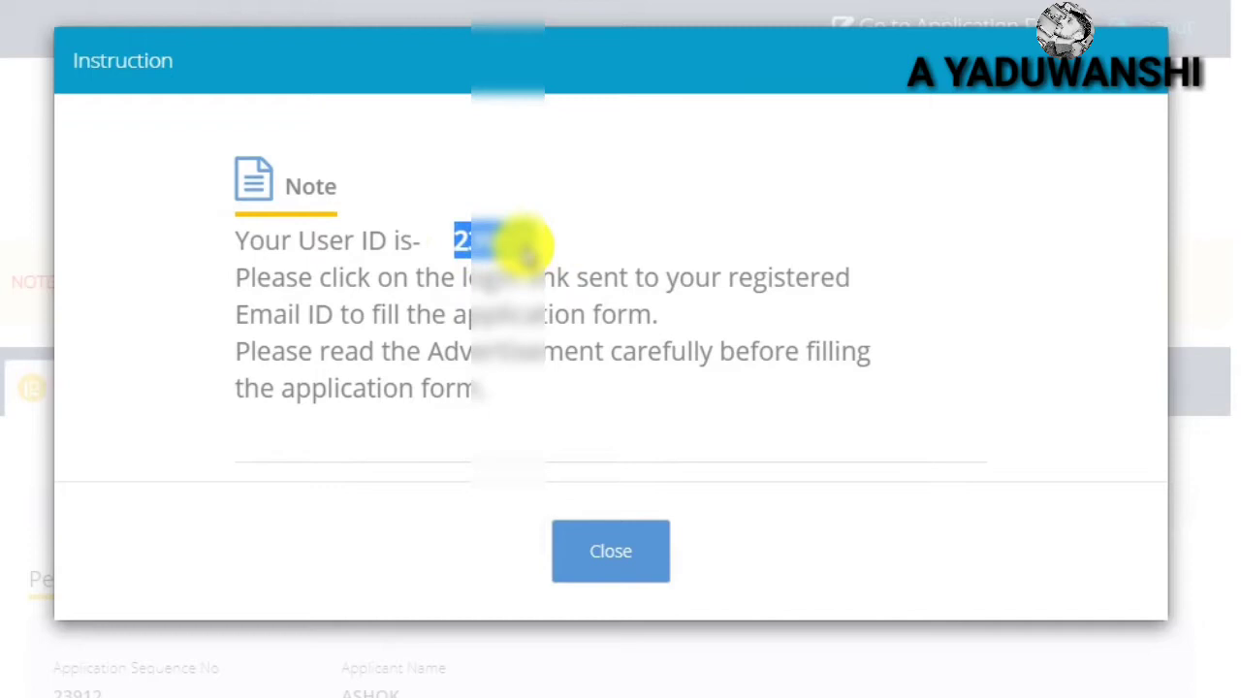
{"action": "left_click", "coordinate": [629, 570]}
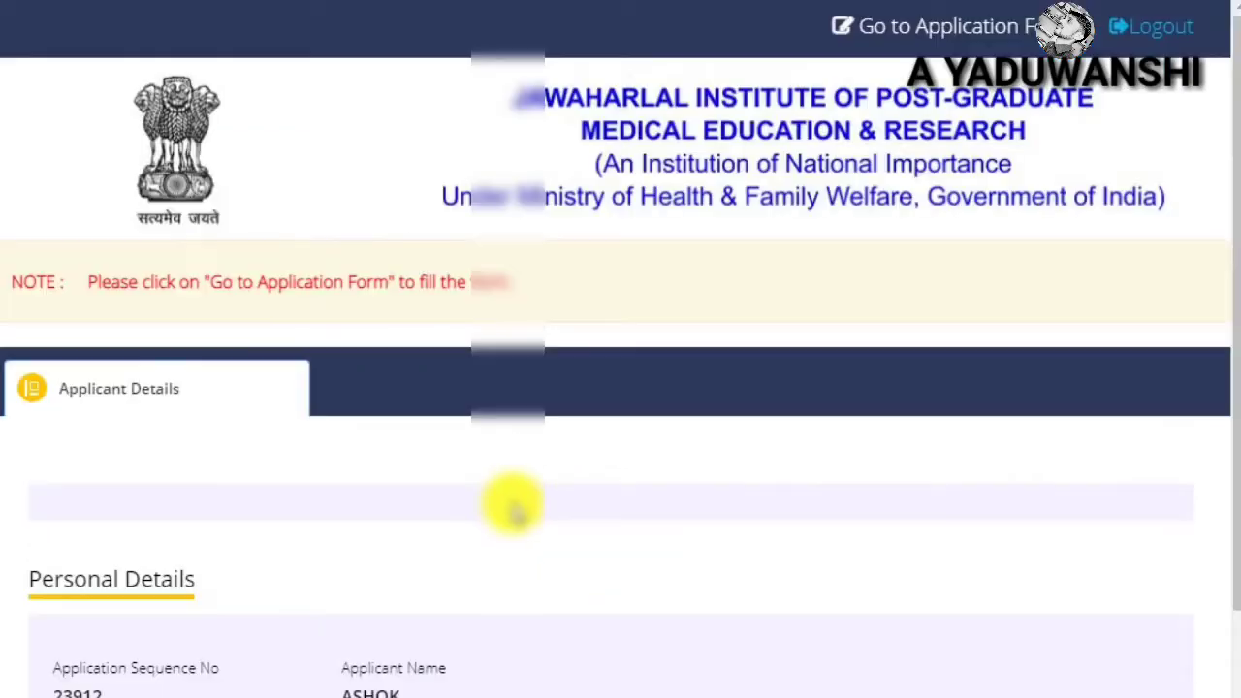
{"action": "left_click", "coordinate": [965, 34]}
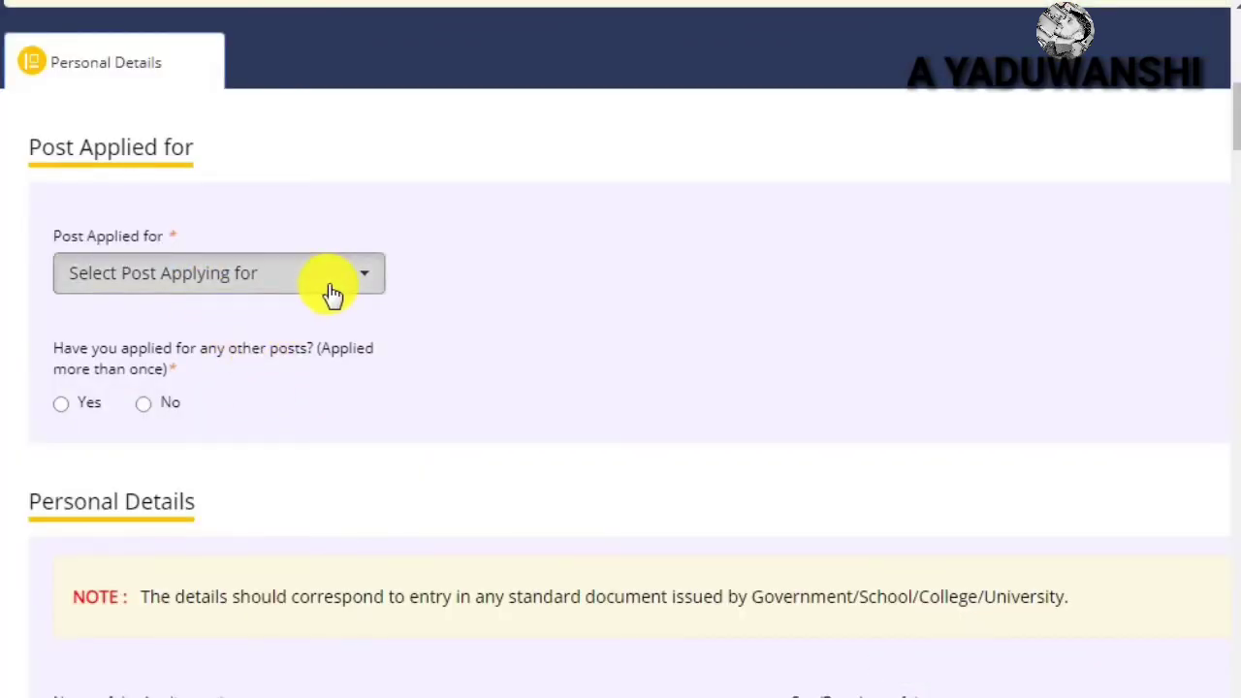
Step: Review the available posts and select 112022 - Nursing Officer as the post applied for
{"action": "left_click", "coordinate": [330, 281]}
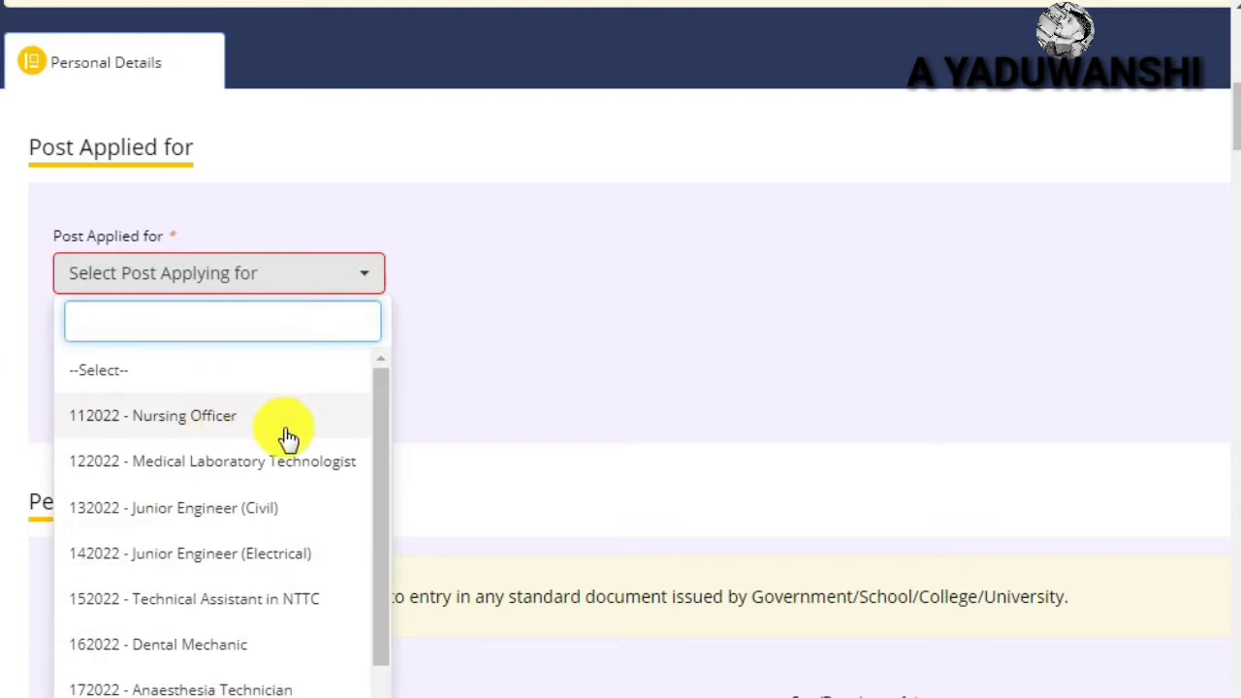
{"action": "scroll", "coordinate": [286, 441], "scroll_direction": "down", "scroll_amount": 2}
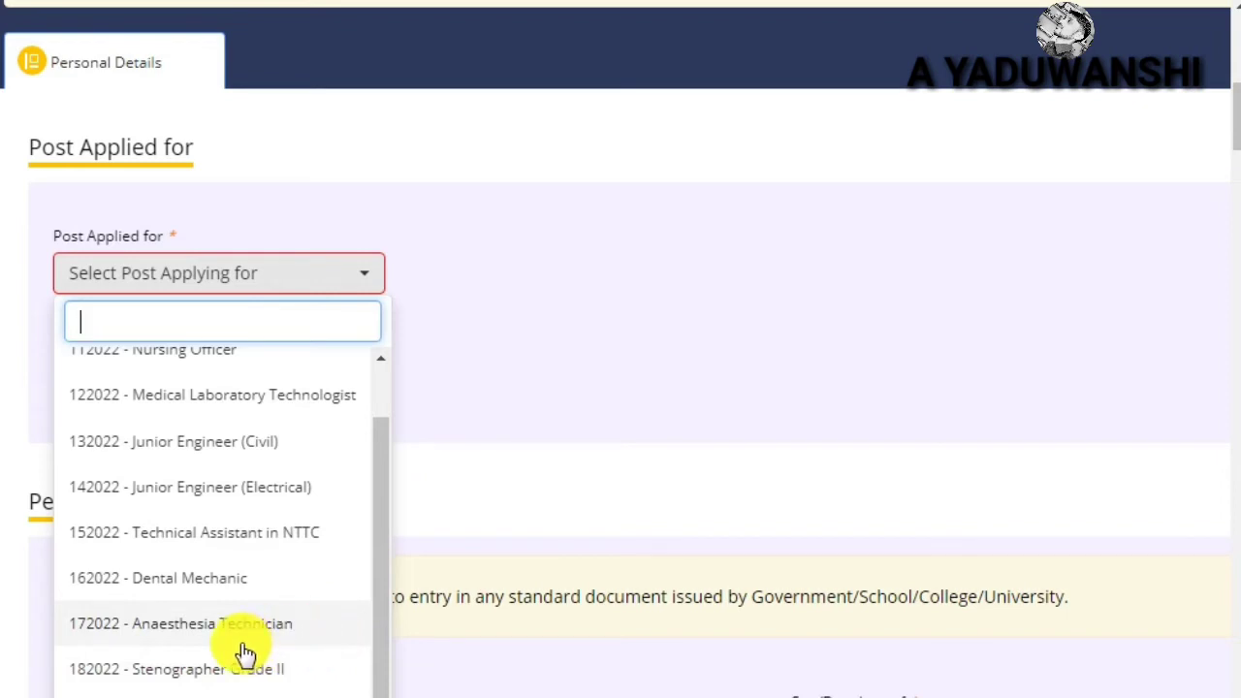
{"action": "scroll", "coordinate": [244, 655], "scroll_direction": "up", "scroll_amount": 1}
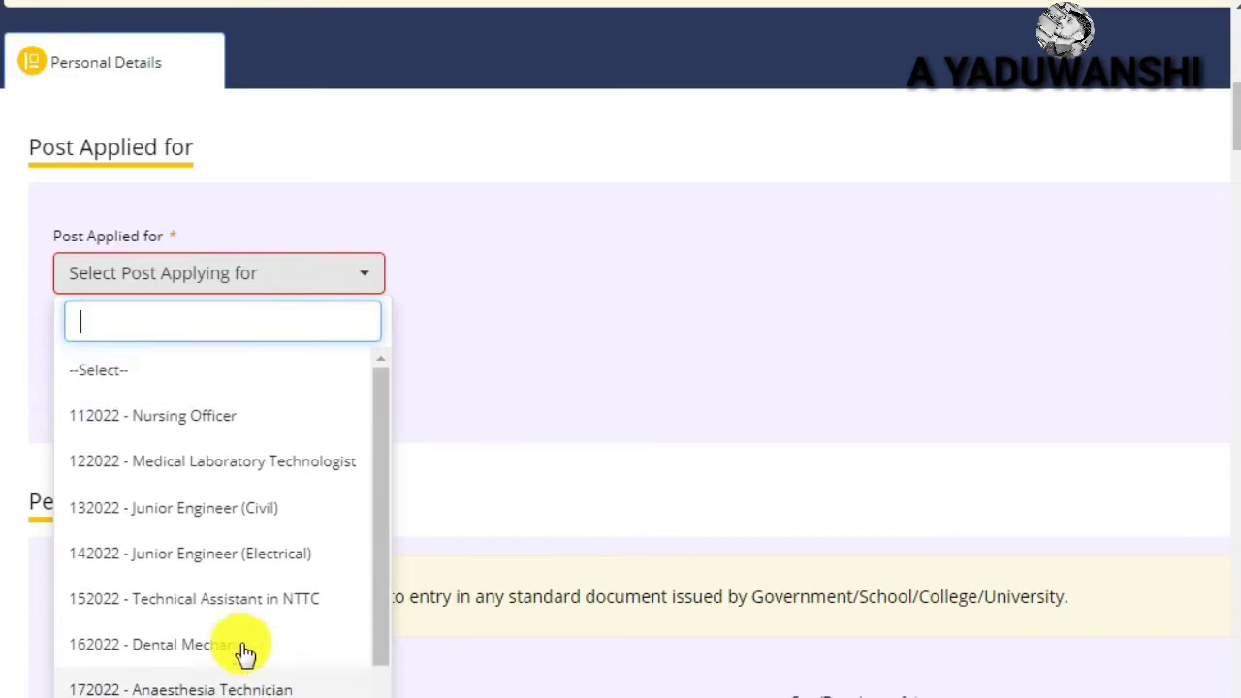
{"action": "left_click", "coordinate": [205, 416]}
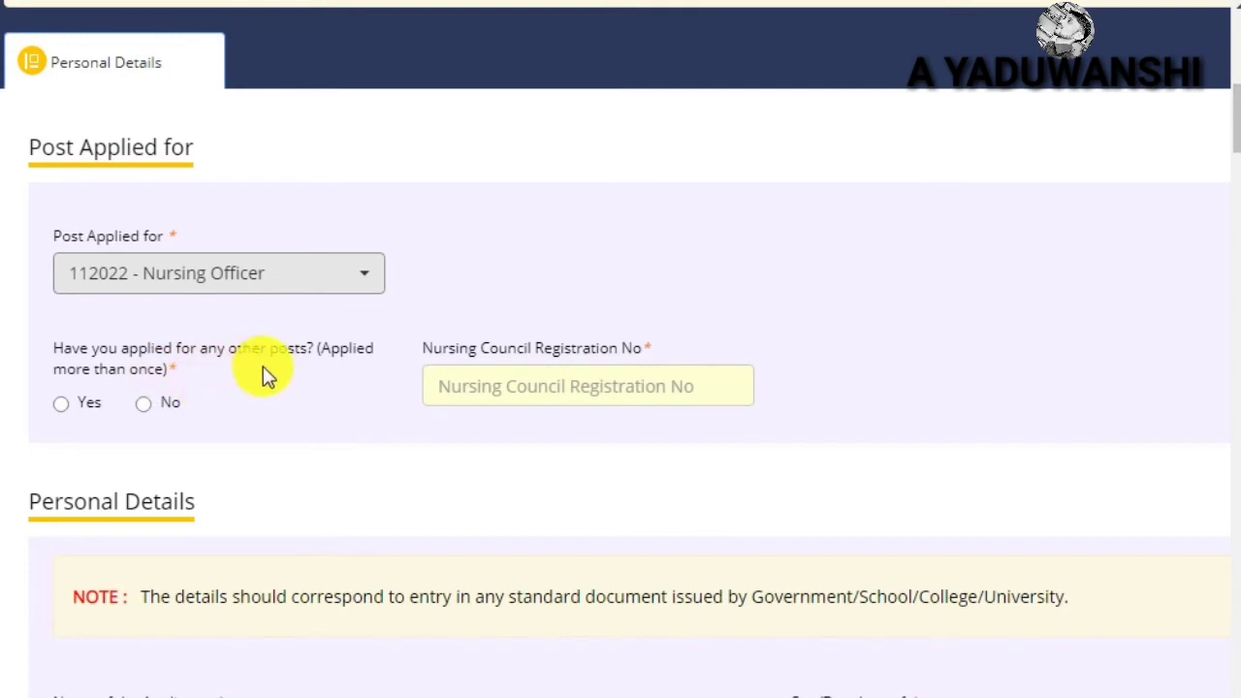
{"action": "left_click", "coordinate": [61, 405]}
{"action": "left_click", "coordinate": [588, 390]}
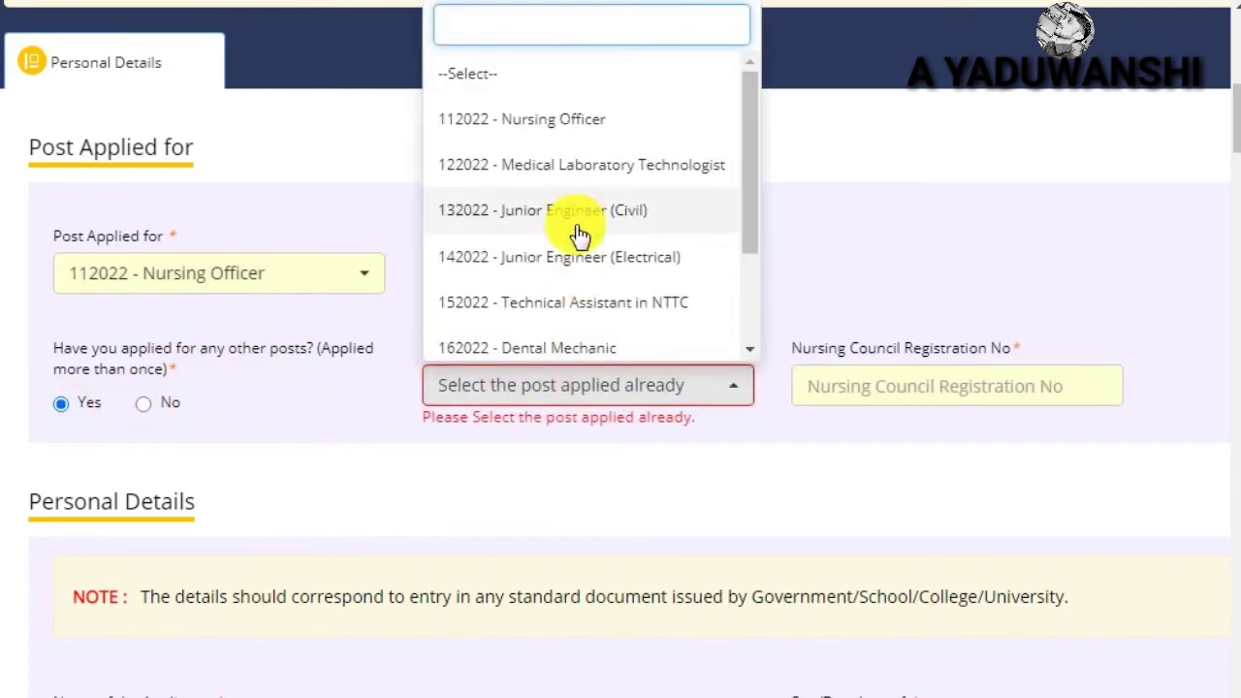
{"action": "scroll", "coordinate": [582, 249], "scroll_direction": "down", "scroll_amount": 2}
{"action": "scroll", "coordinate": [554, 263], "scroll_direction": "up", "scroll_amount": 2}
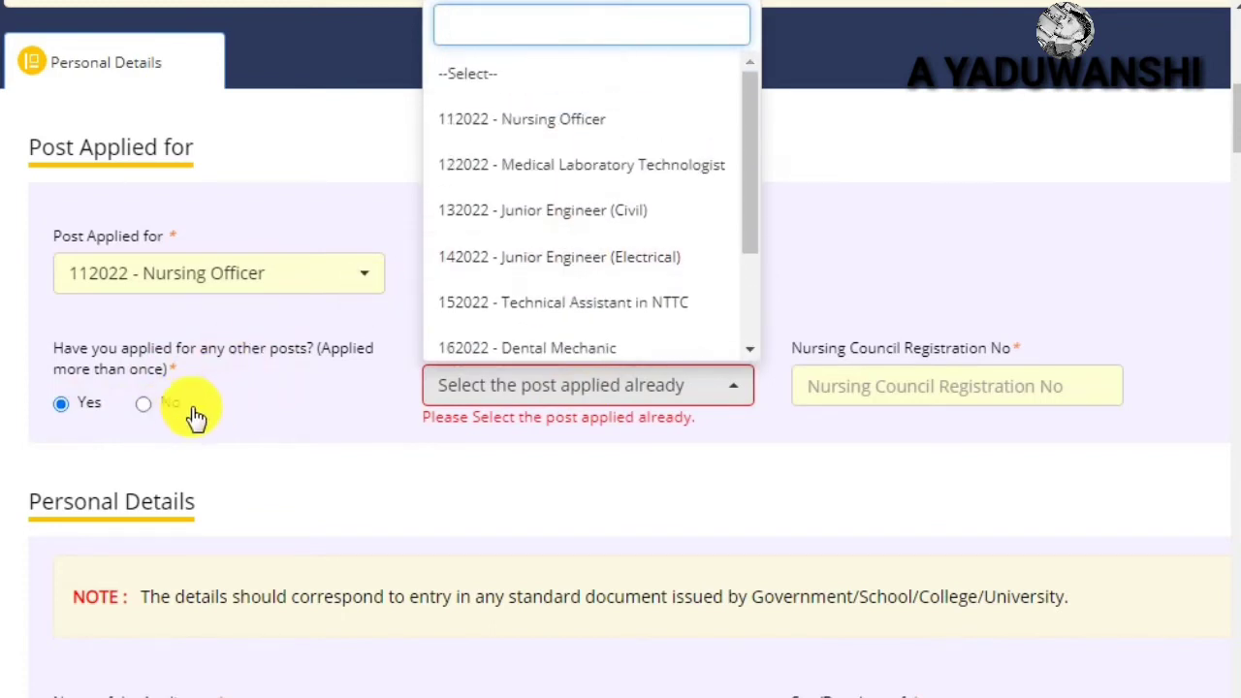
Step: Answer No to having applied for other posts and activate the Nursing Council Registration No field
{"action": "left_click", "coordinate": [144, 405]}
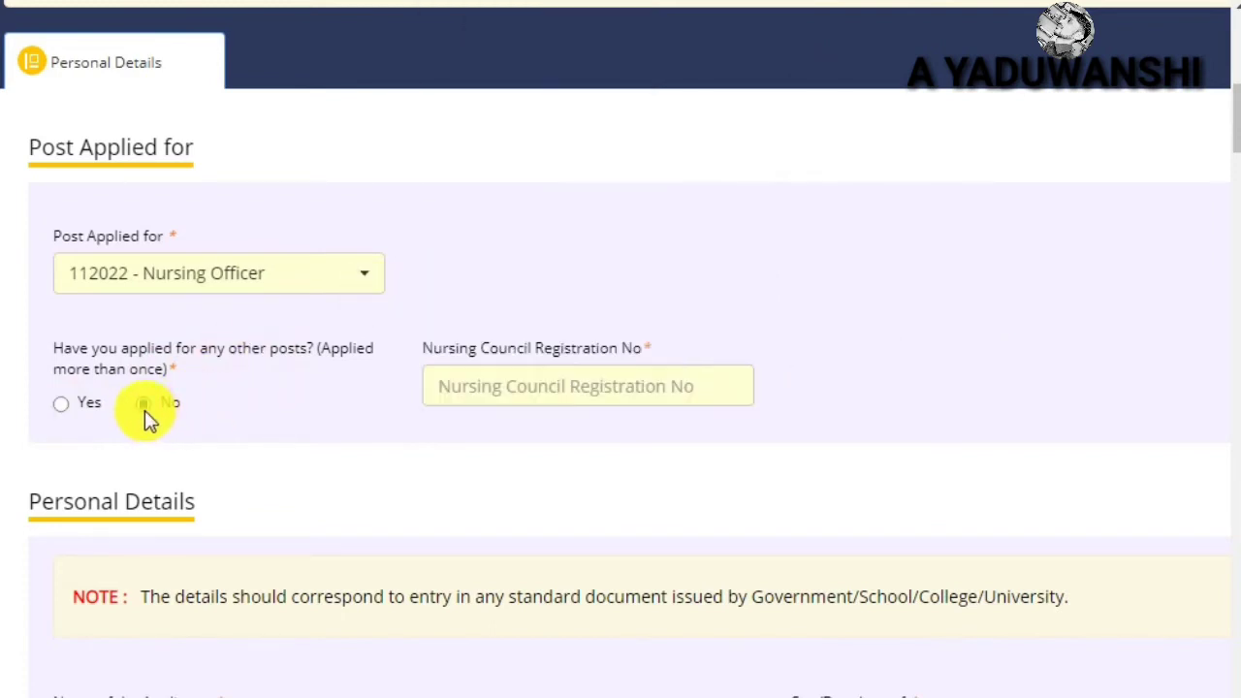
{"action": "left_click", "coordinate": [586, 389]}
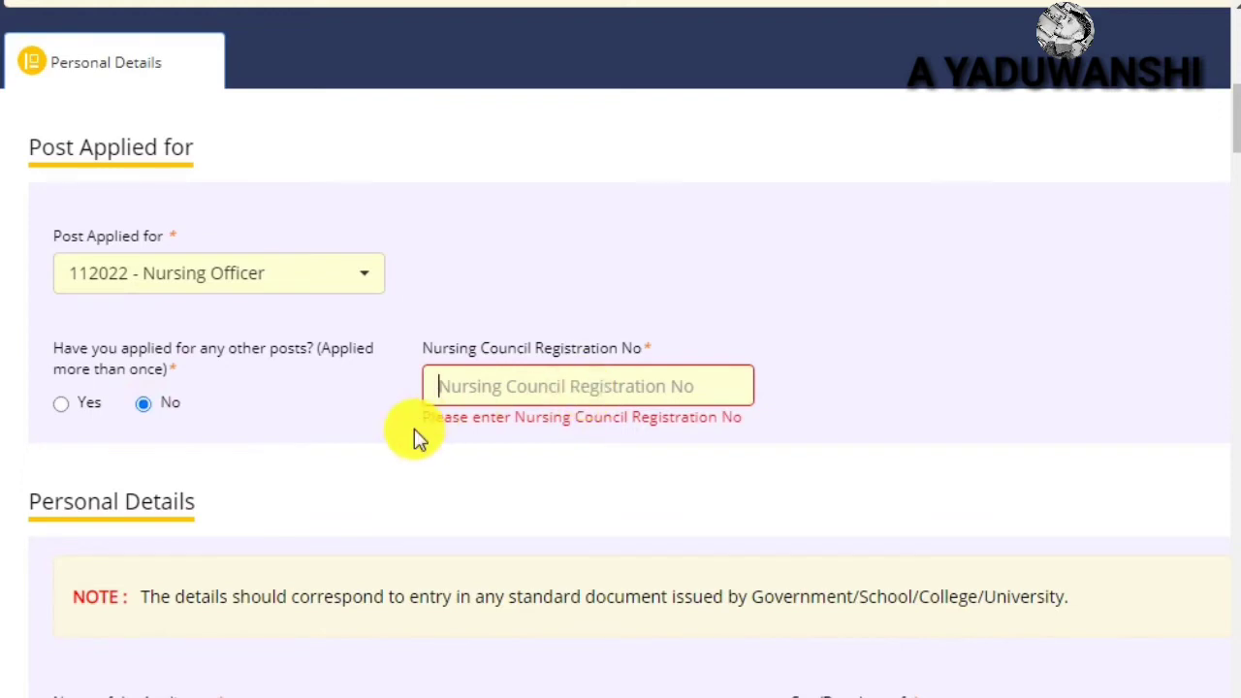
Step: Set the gender to Male and pick the applicant's date of birth from the calendar in the personal details
{"action": "scroll", "coordinate": [416, 435], "scroll_direction": "down", "scroll_amount": 4}
{"action": "scroll", "coordinate": [640, 417], "scroll_direction": "down", "scroll_amount": 3}
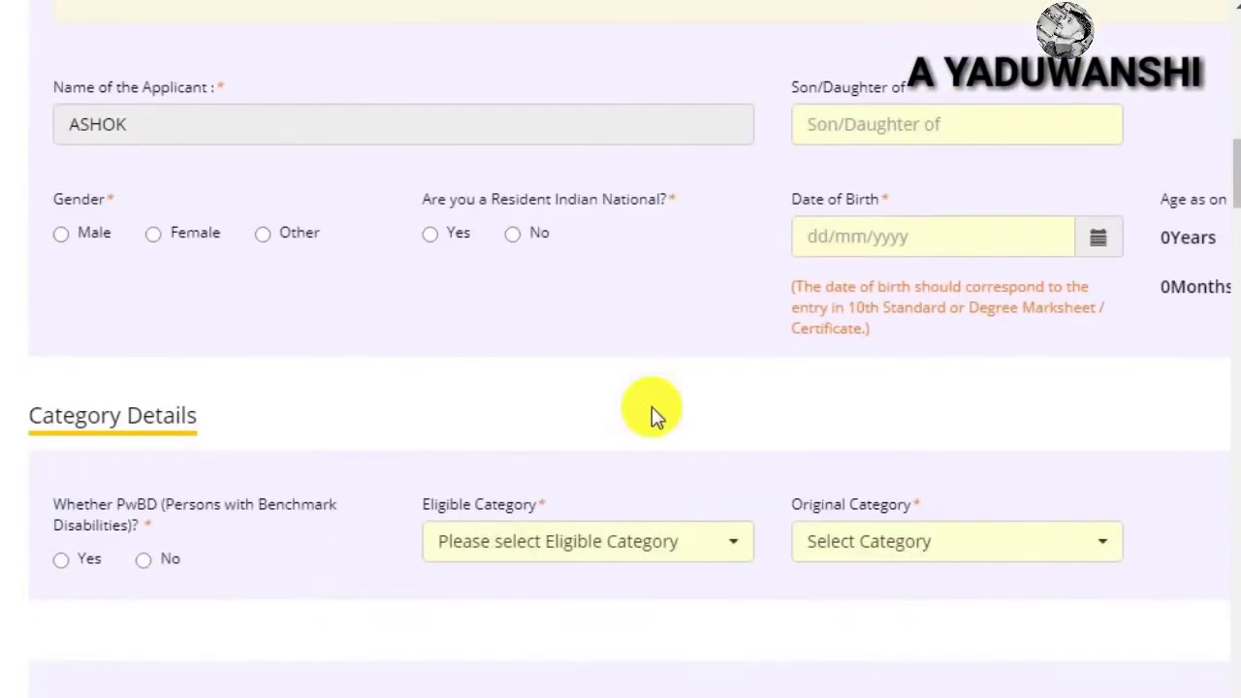
{"action": "left_click", "coordinate": [61, 235]}
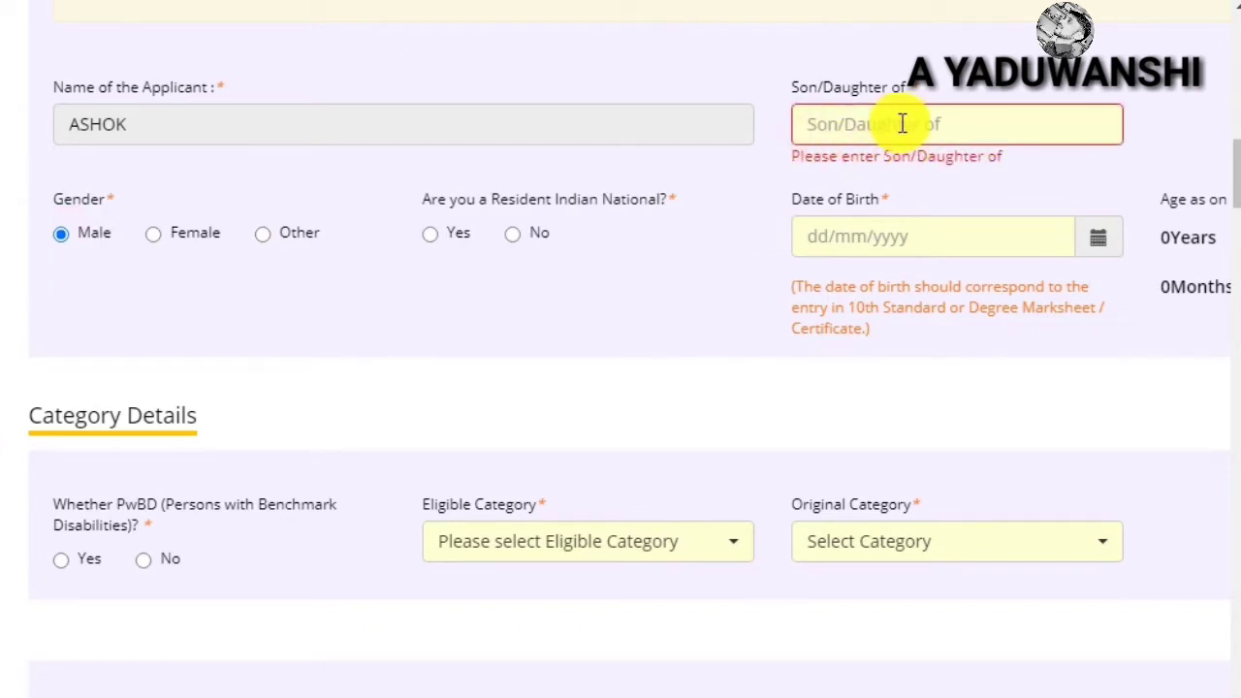
{"action": "left_click", "coordinate": [1104, 251]}
{"action": "left_click", "coordinate": [951, 327]}
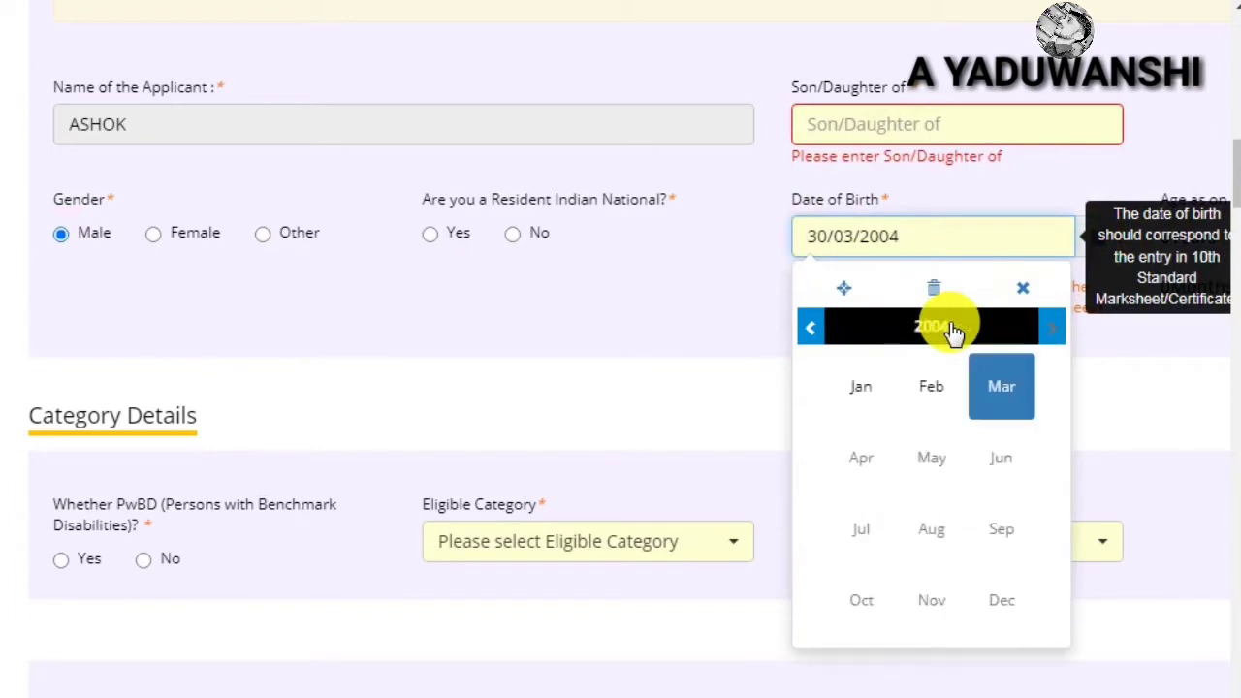
{"action": "left_click", "coordinate": [934, 328]}
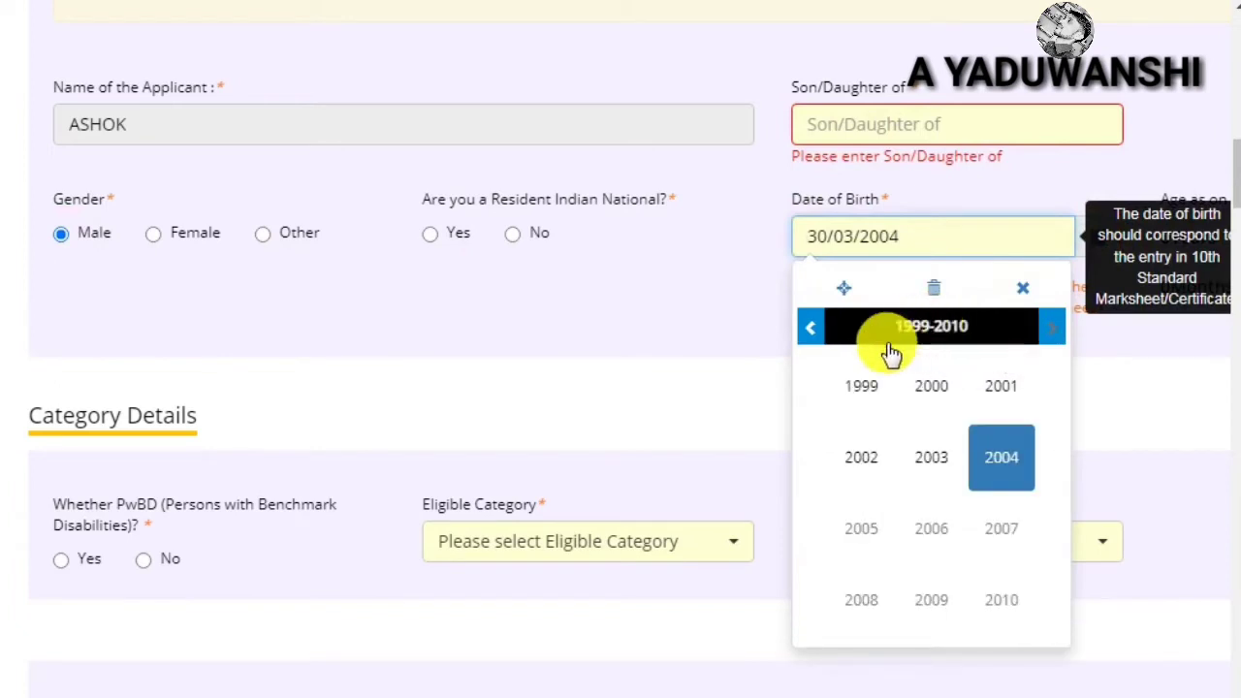
{"action": "left_click", "coordinate": [866, 388]}
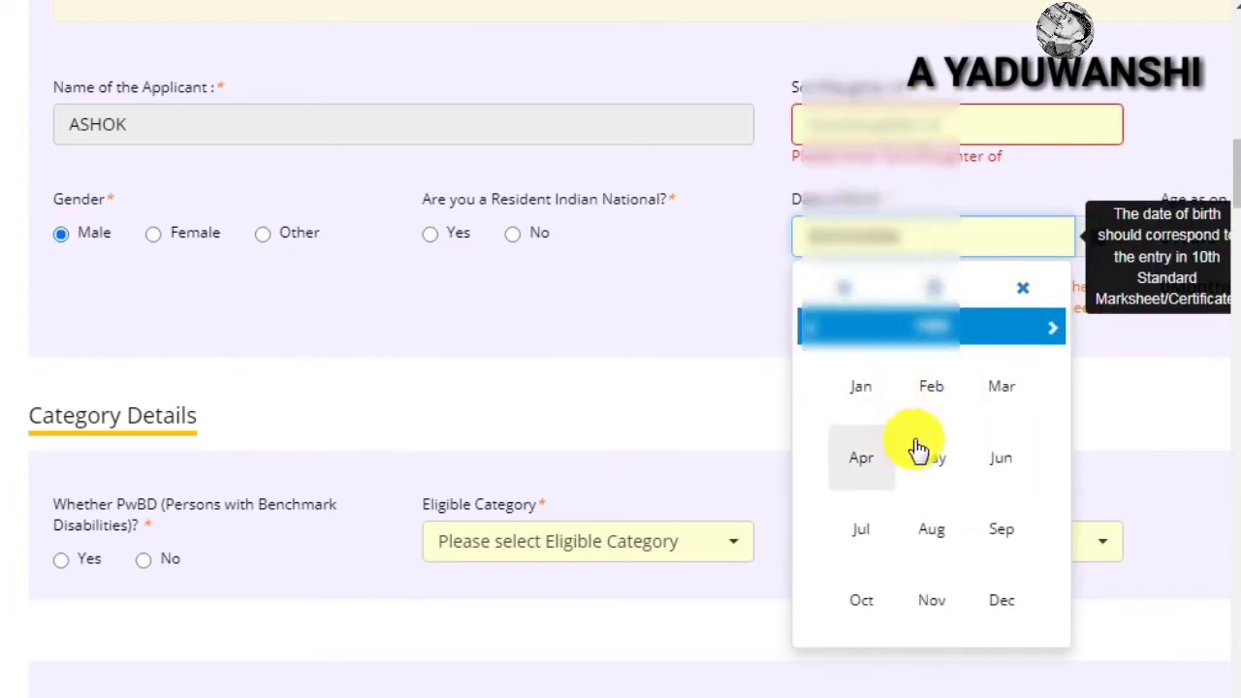
{"action": "left_click", "coordinate": [859, 398]}
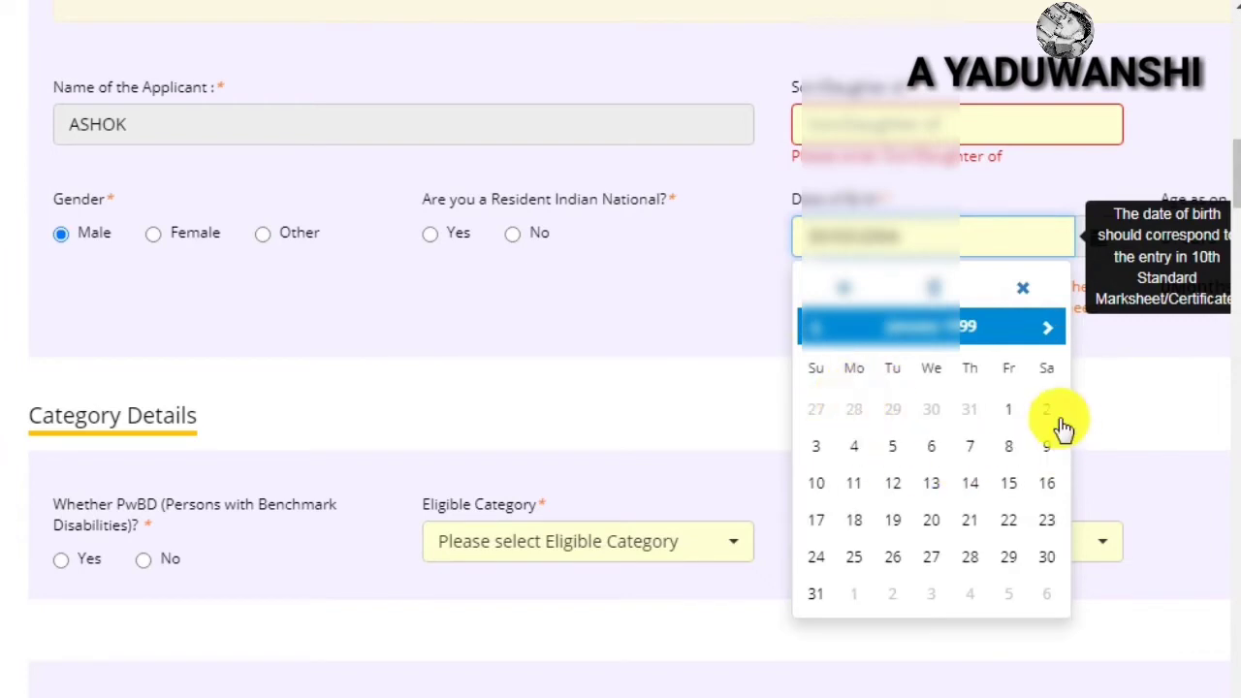
{"action": "left_click", "coordinate": [1011, 411]}
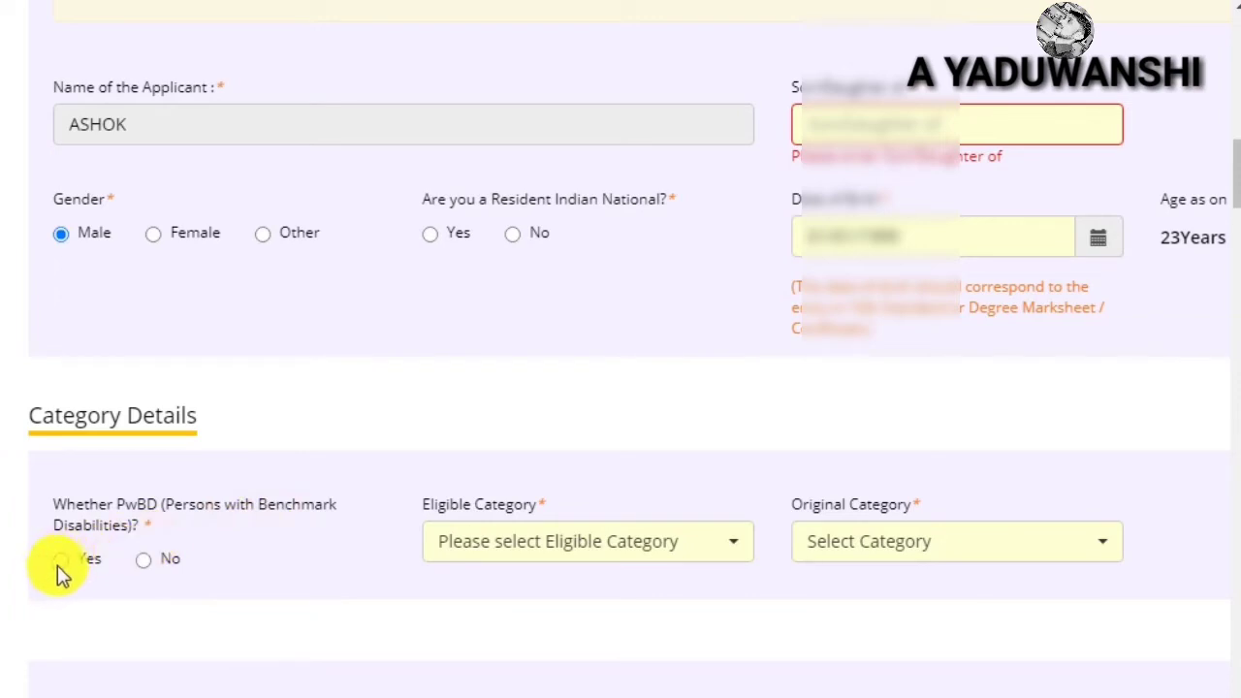
Step: Check the disability types offered for a Yes answer, and answer No to the PwBD question
{"action": "left_click", "coordinate": [89, 562]}
{"action": "left_click", "coordinate": [643, 557]}
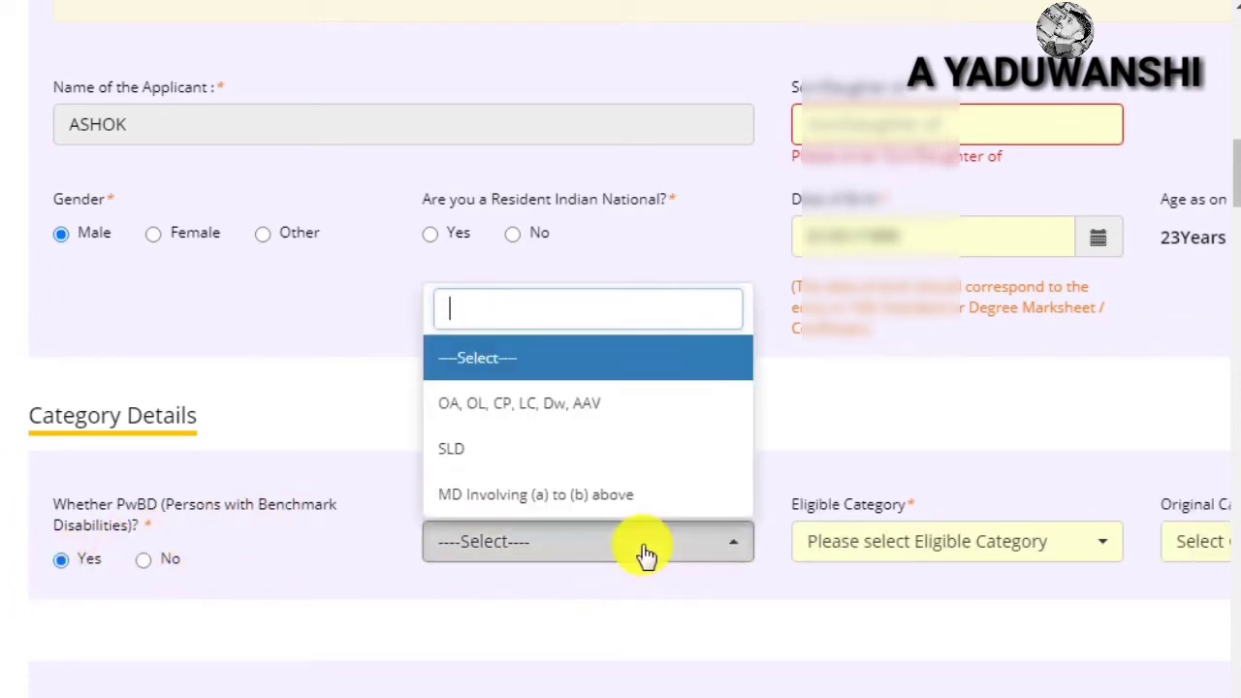
{"action": "left_click", "coordinate": [143, 562]}
Step: Set the eligible and original categories to Un Reserved (UR), and answer No to the Ex-Servicemen and Central Government employment questions
{"action": "scroll", "coordinate": [539, 567], "scroll_direction": "down", "scroll_amount": 3}
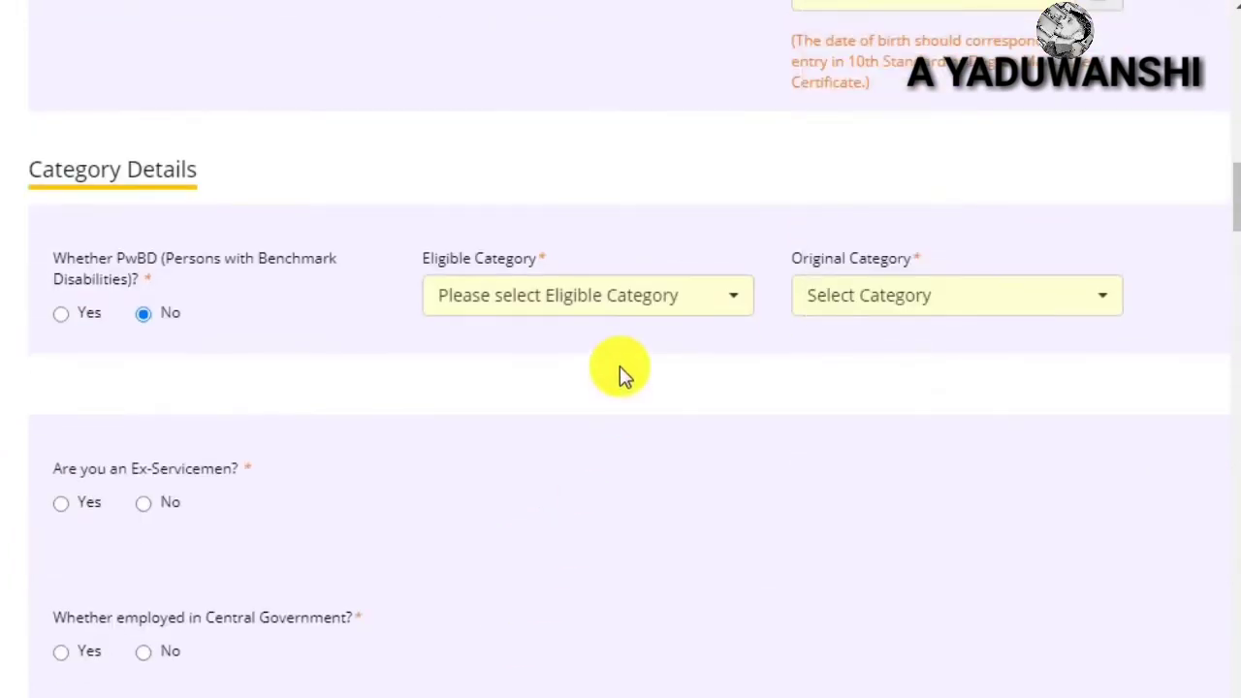
{"action": "left_click", "coordinate": [658, 301]}
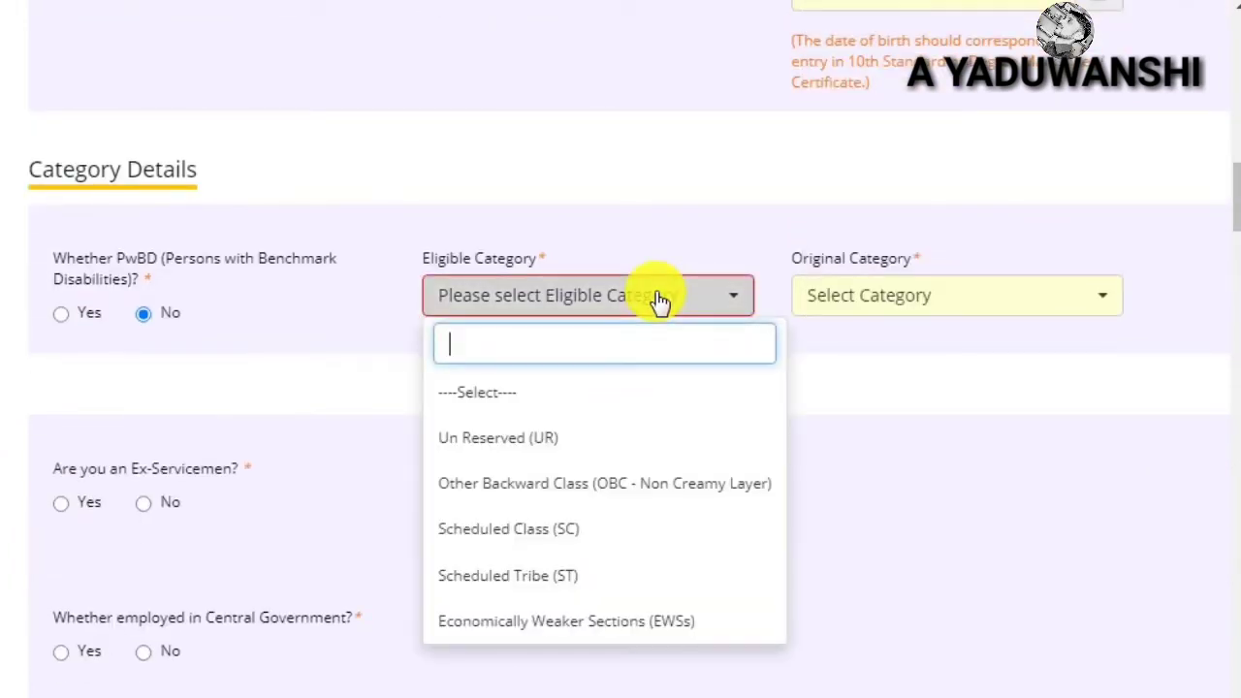
{"action": "left_click", "coordinate": [558, 441]}
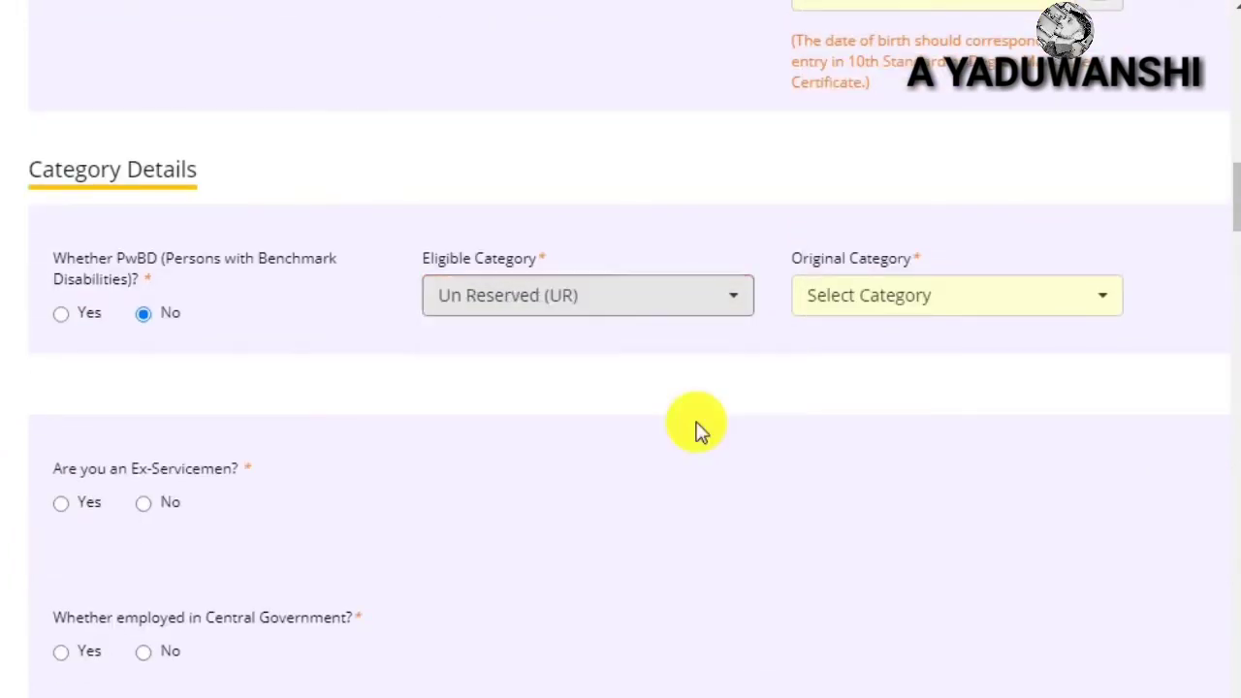
{"action": "left_click", "coordinate": [923, 308]}
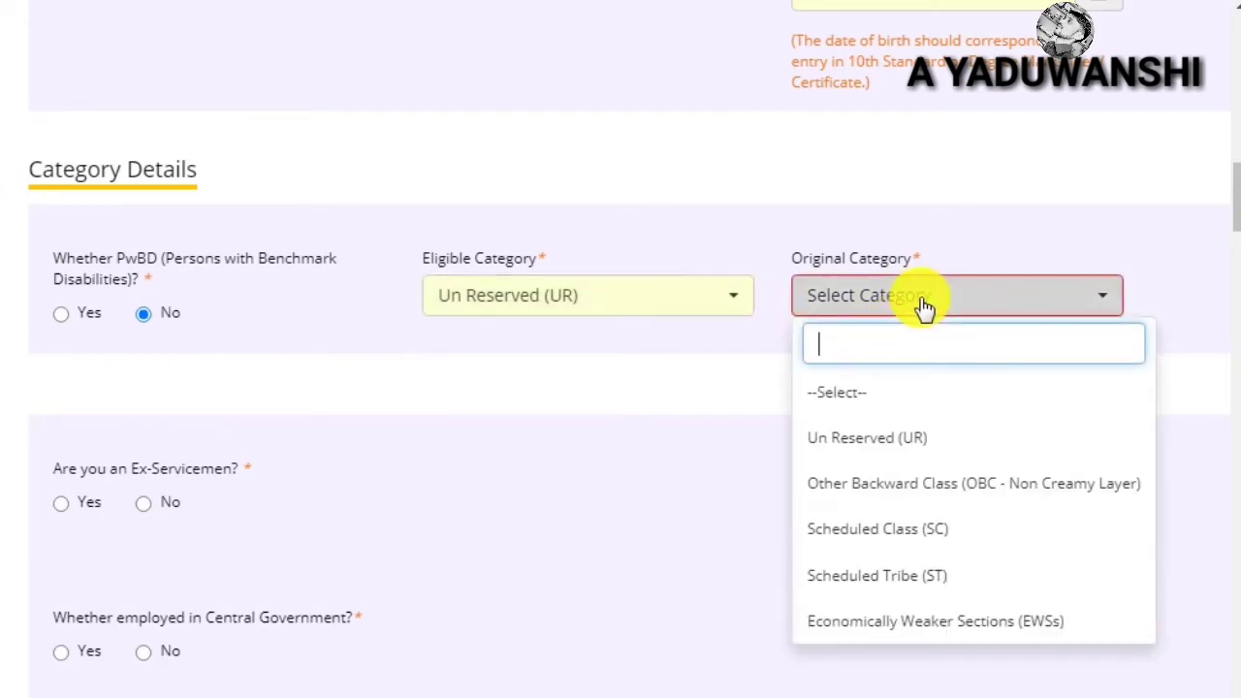
{"action": "left_click", "coordinate": [859, 442]}
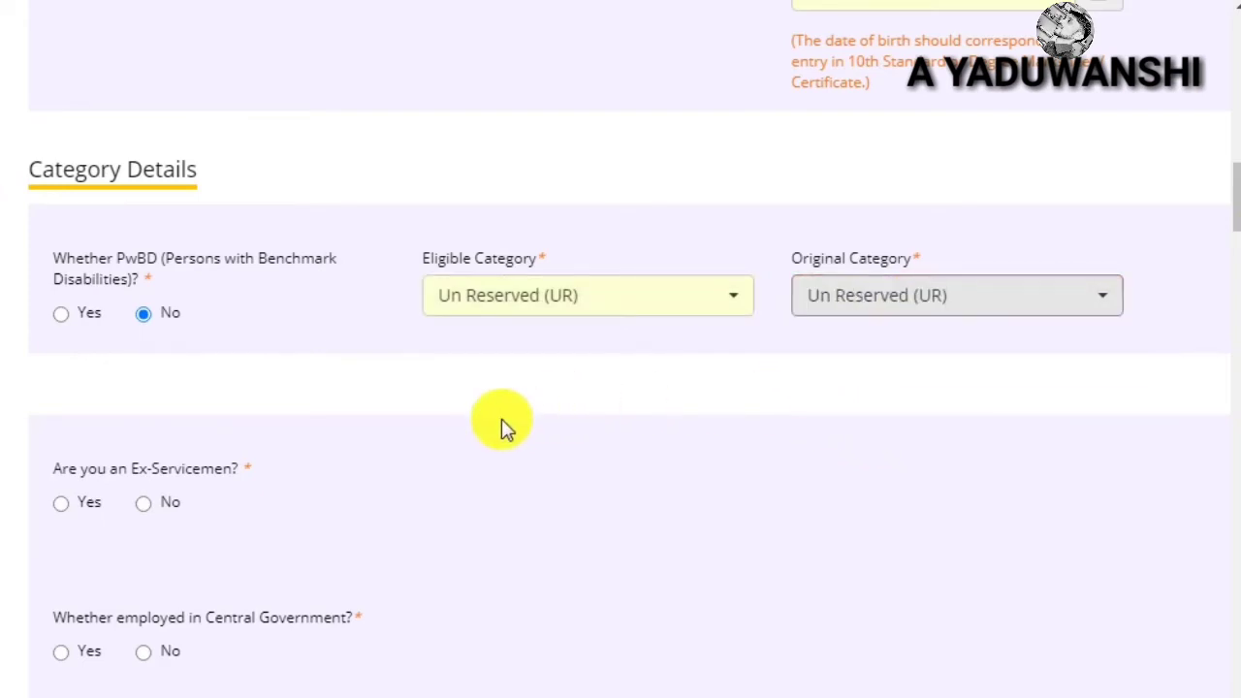
{"action": "scroll", "coordinate": [501, 424], "scroll_direction": "down", "scroll_amount": 3}
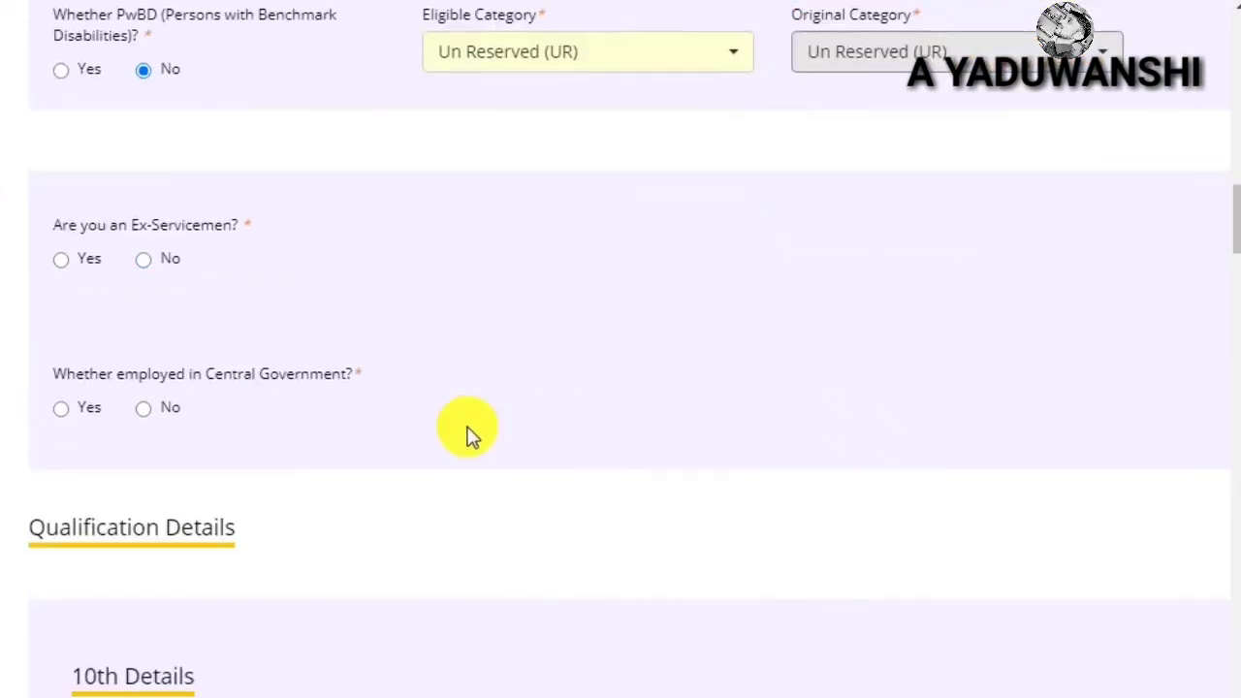
{"action": "left_click", "coordinate": [152, 265]}
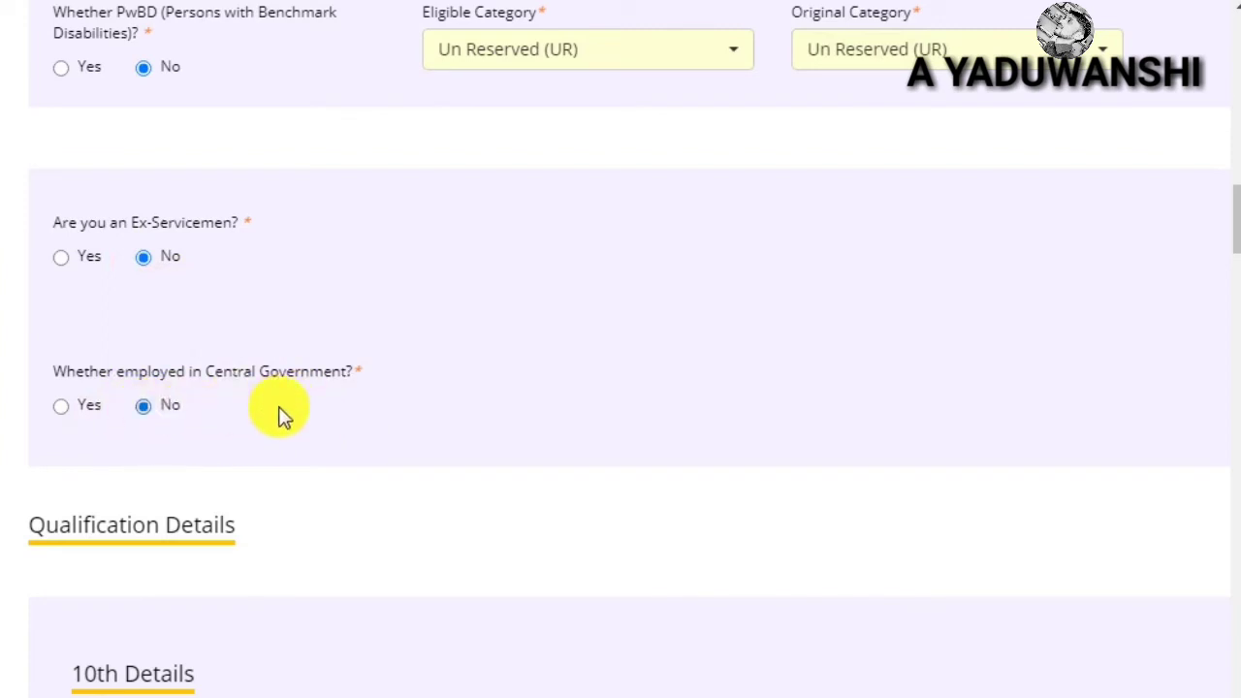
Step: Set the month and year appeared for the 10th/SSLC qualification to 05/2017
{"action": "scroll", "coordinate": [136, 393], "scroll_direction": "down", "scroll_amount": 3}
{"action": "scroll", "coordinate": [153, 391], "scroll_direction": "down", "scroll_amount": 3}
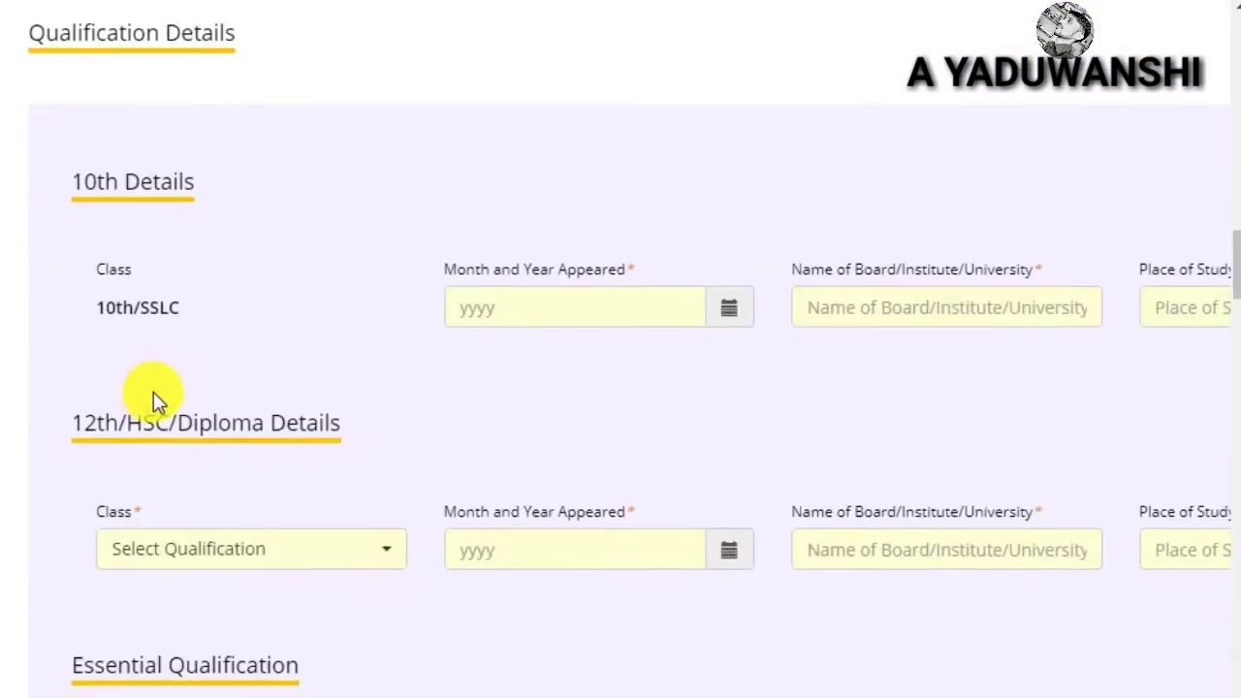
{"action": "left_click_drag", "start_coordinate": [85, 302], "coordinate": [277, 305]}
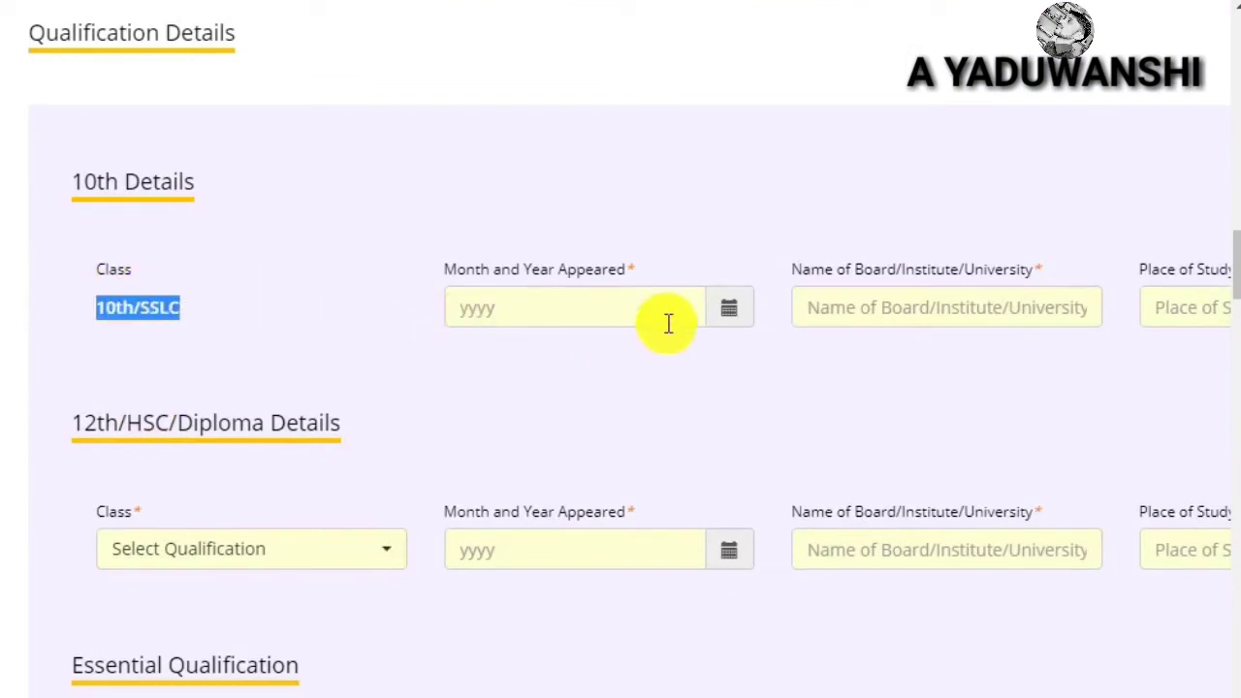
{"action": "left_click", "coordinate": [729, 310]}
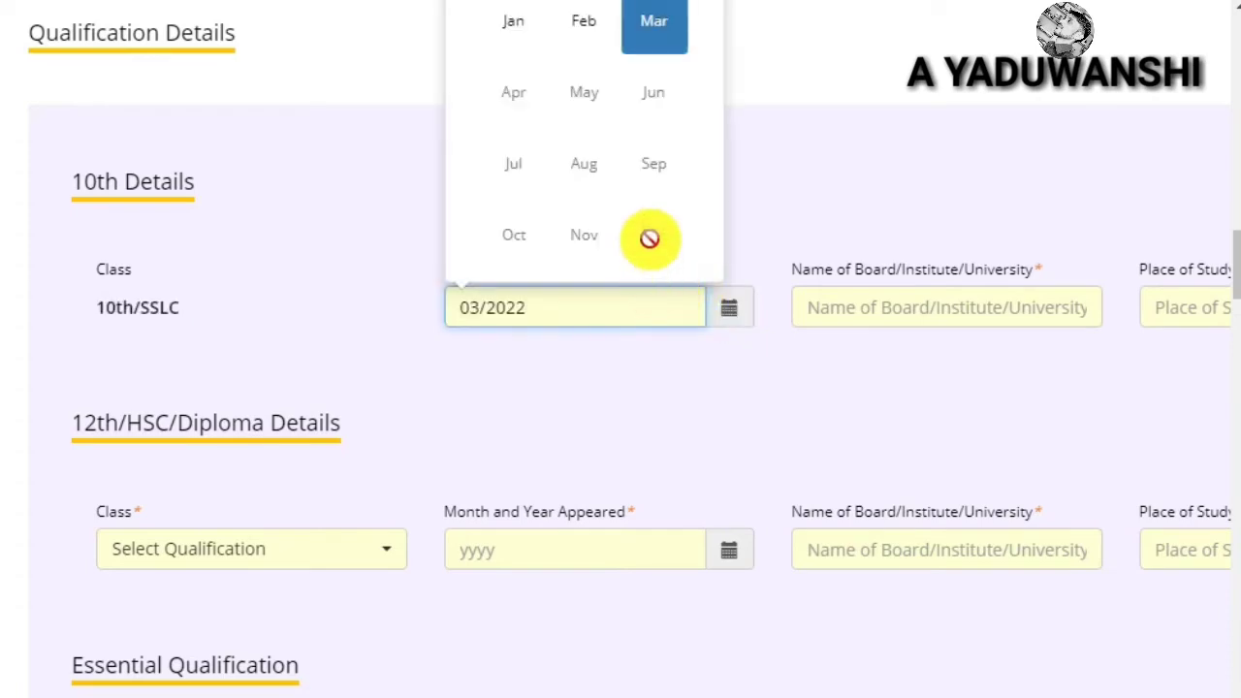
{"action": "scroll", "coordinate": [650, 239], "scroll_direction": "up", "scroll_amount": 1}
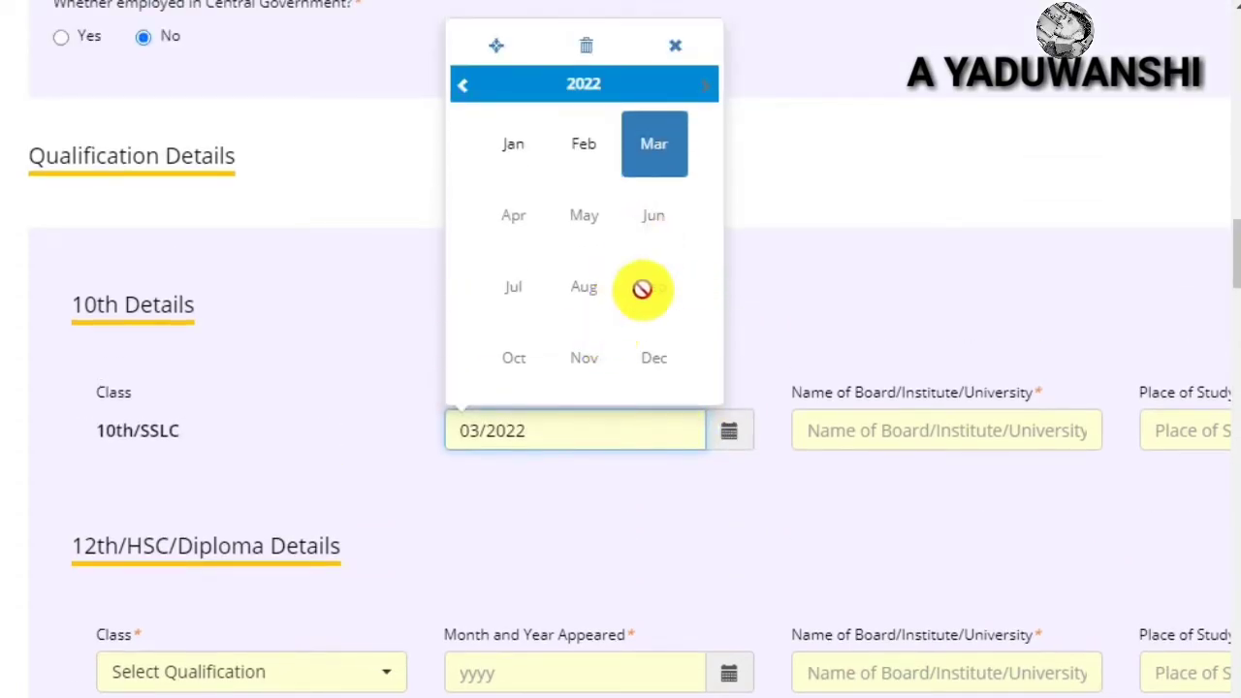
{"action": "scroll", "coordinate": [570, 156], "scroll_direction": "up", "scroll_amount": 1}
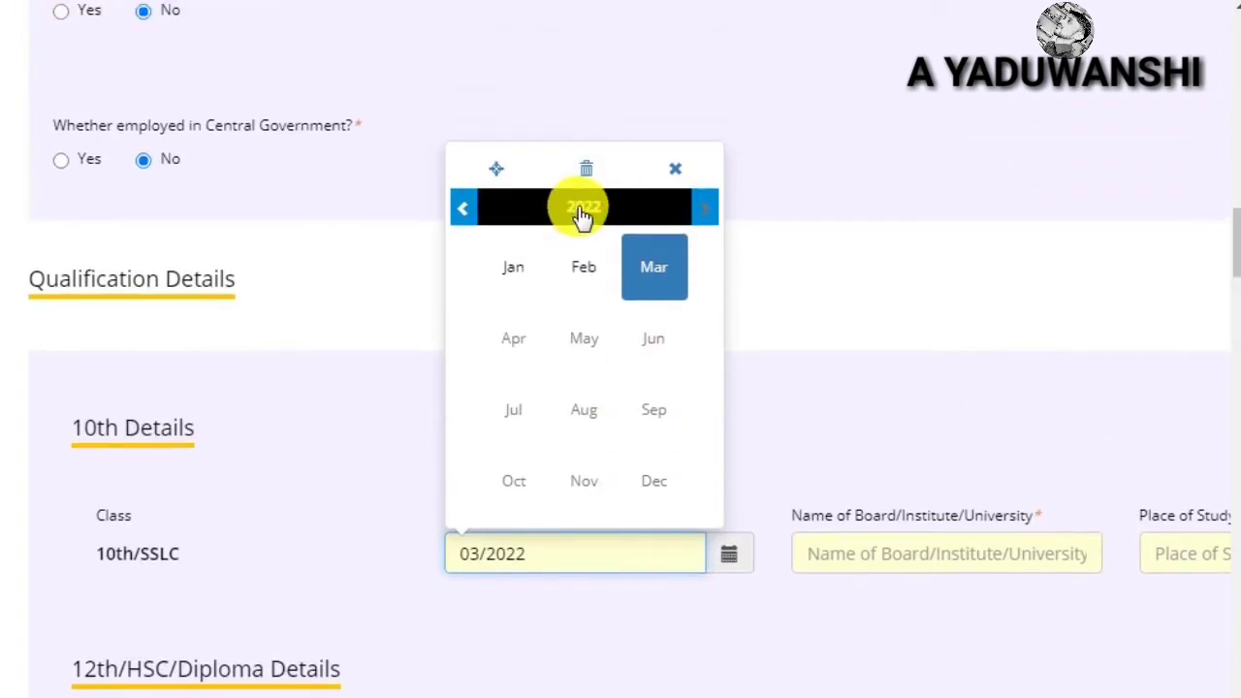
{"action": "left_click", "coordinate": [582, 211]}
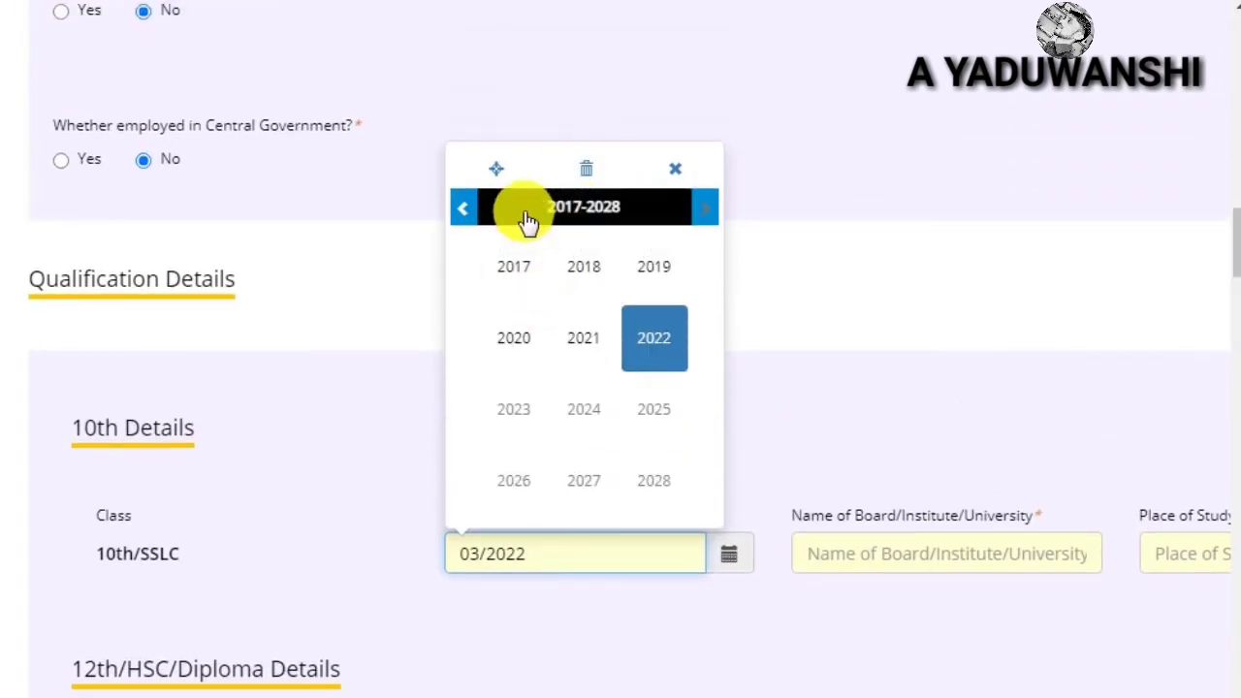
{"action": "left_click", "coordinate": [516, 272]}
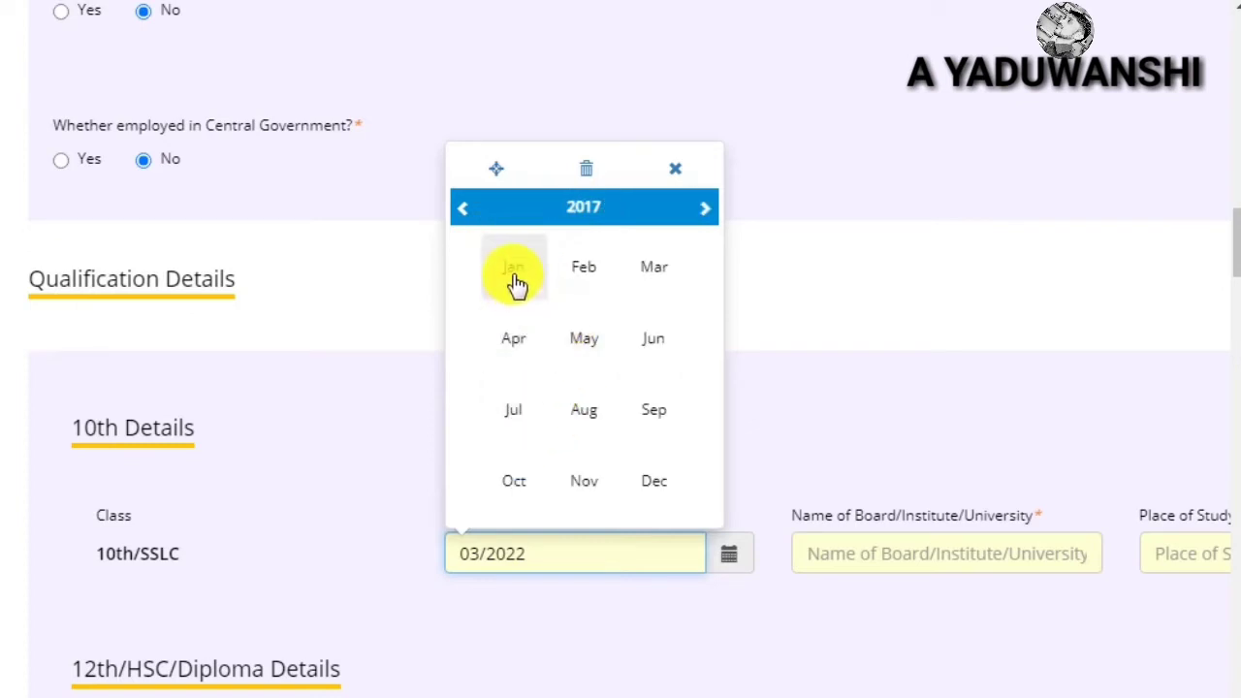
{"action": "left_click", "coordinate": [586, 340]}
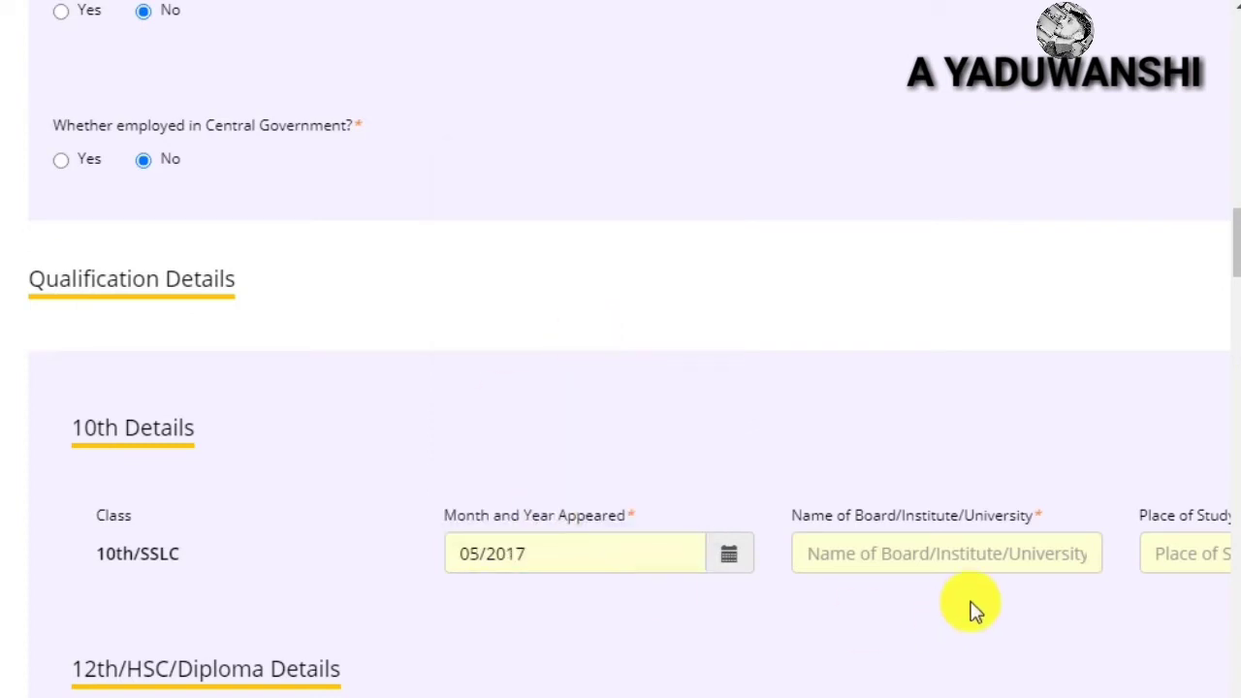
Step: Activate the Name of Board/Institute/University field and the Place of Study field in the 10th details
{"action": "left_click", "coordinate": [973, 544]}
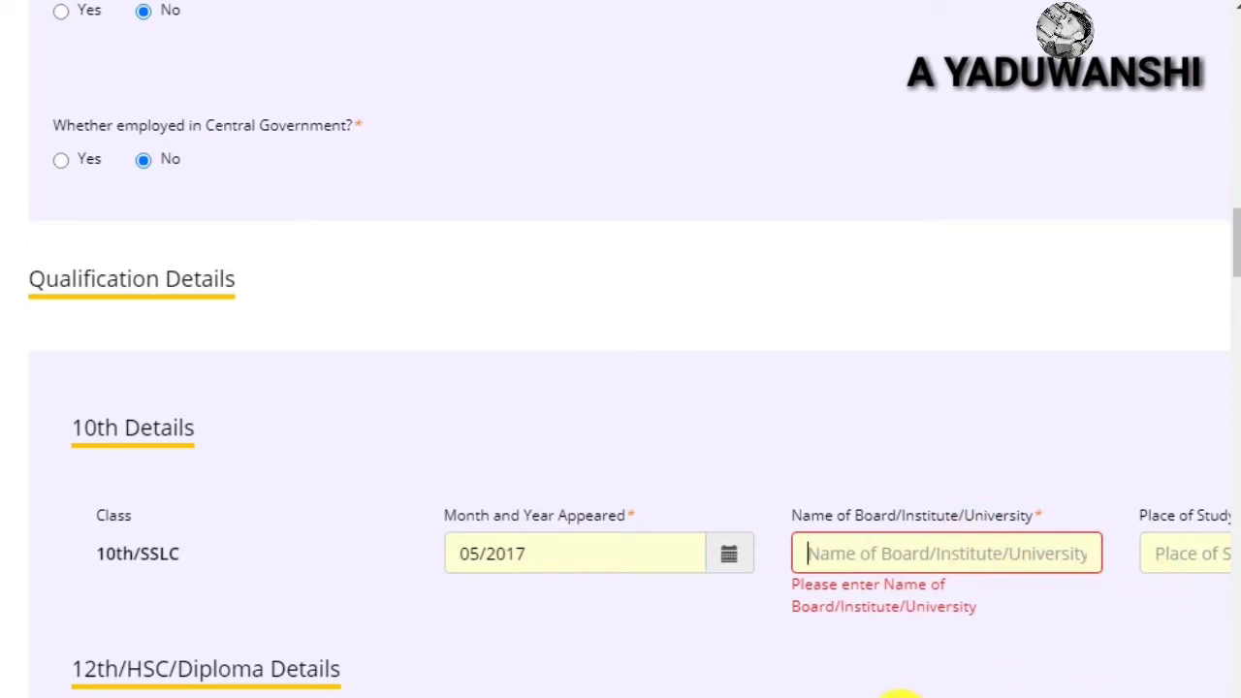
{"action": "scroll", "coordinate": [970, 582], "scroll_direction": "right", "scroll_amount": 3}
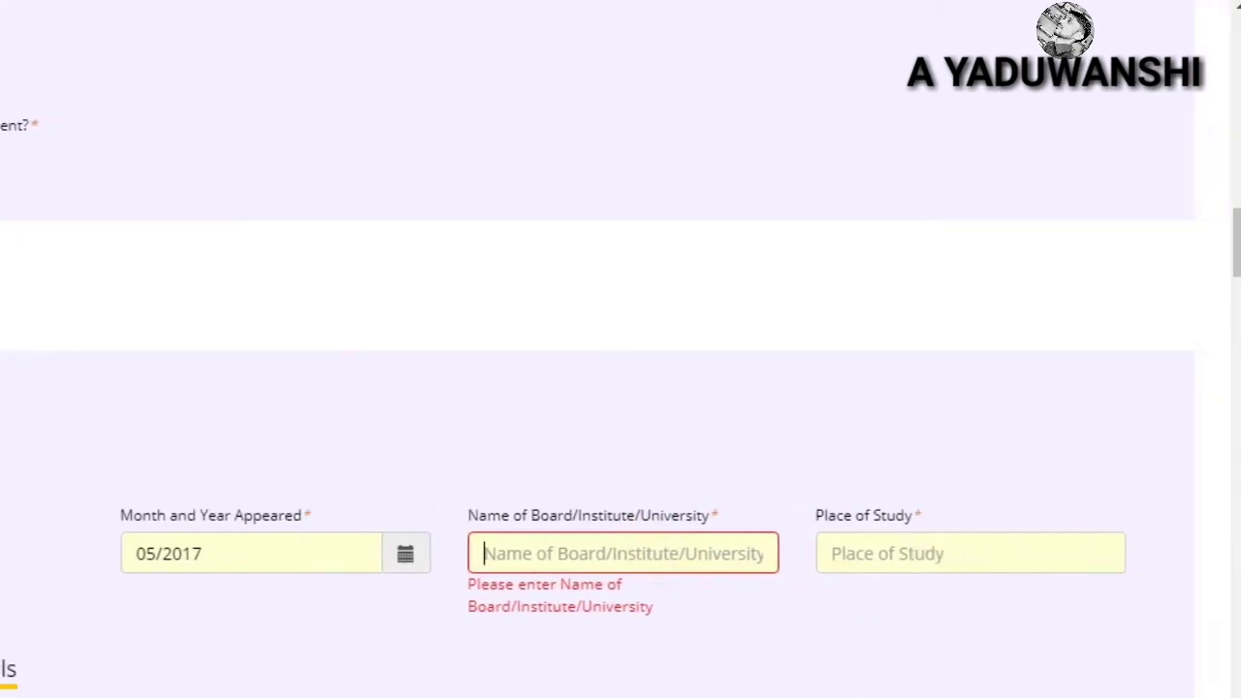
{"action": "left_click", "coordinate": [910, 550]}
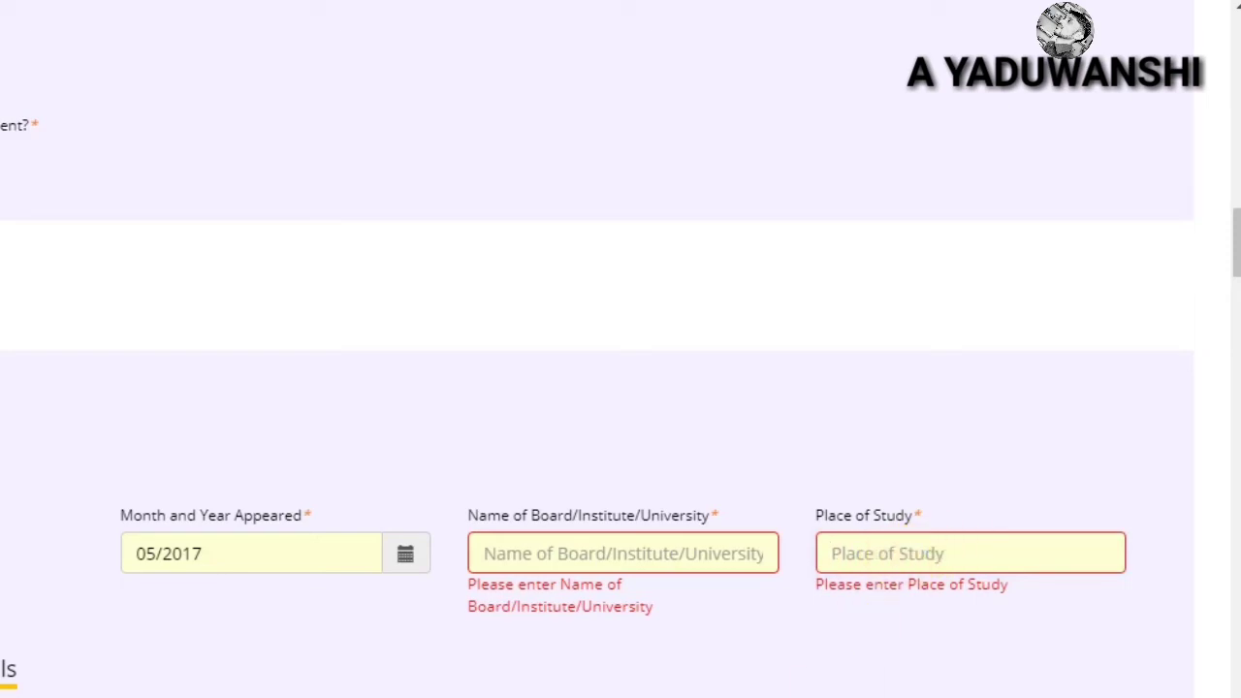
Step: Choose 12th/HSC as the class in the 12th/HSC/Diploma details and set its month and year appeared to 05/2019
{"action": "scroll", "coordinate": [621, 552], "scroll_direction": "left", "scroll_amount": 3}
{"action": "scroll", "coordinate": [471, 659], "scroll_direction": "down", "scroll_amount": 5}
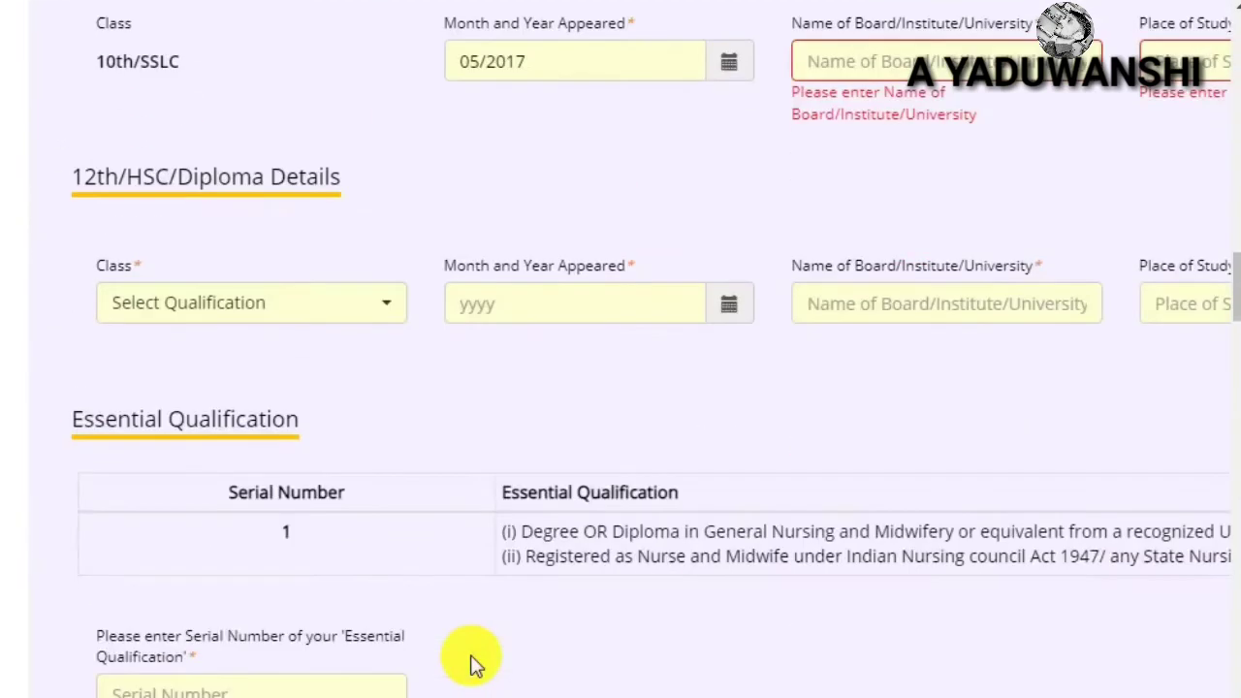
{"action": "left_click", "coordinate": [303, 320]}
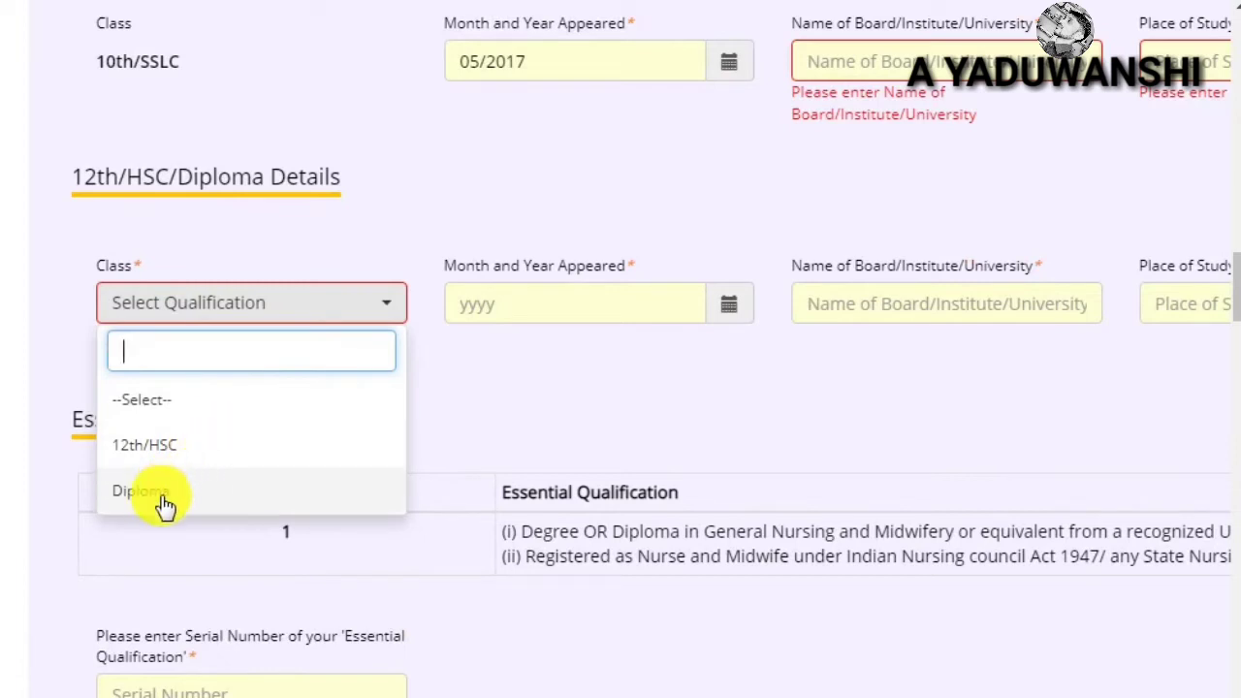
{"action": "left_click", "coordinate": [181, 447]}
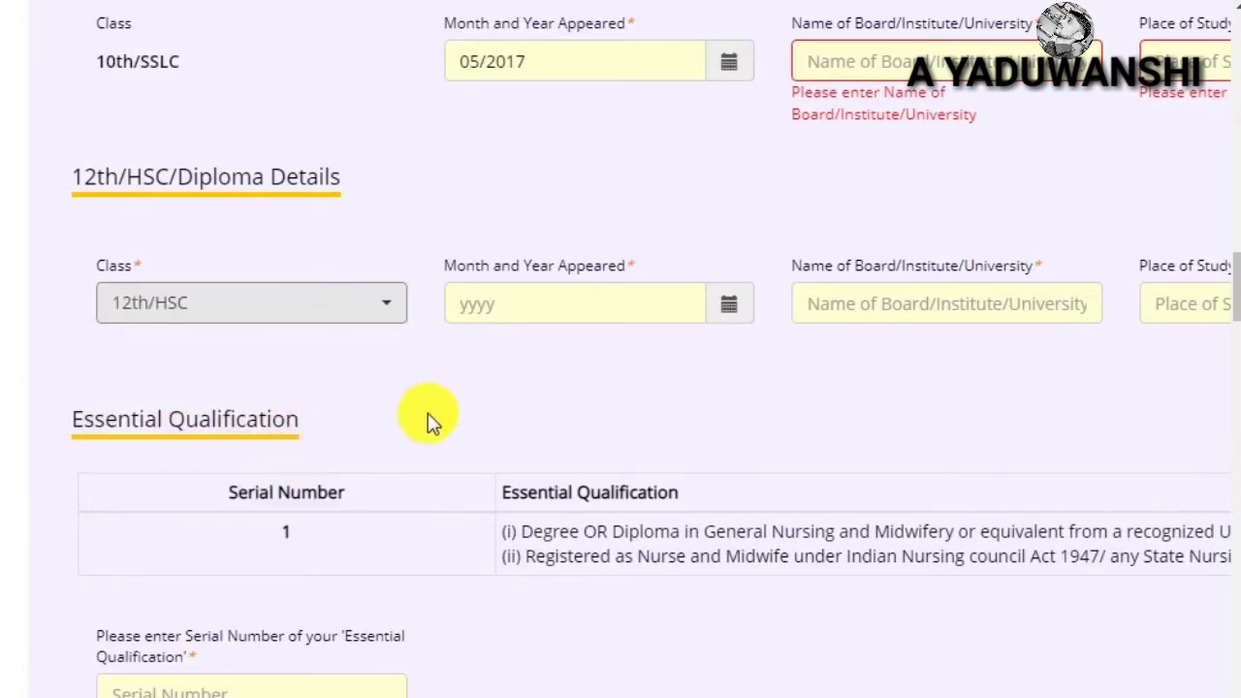
{"action": "left_click", "coordinate": [728, 307]}
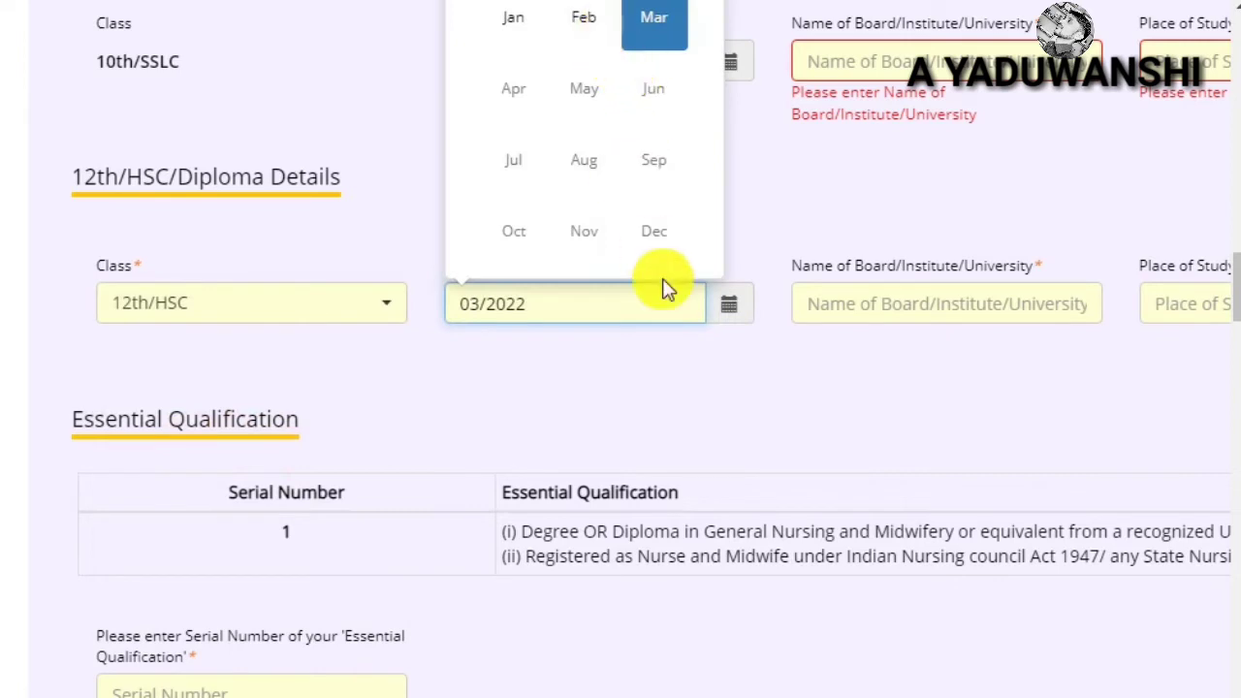
{"action": "scroll", "coordinate": [660, 276], "scroll_direction": "up", "scroll_amount": 3}
{"action": "left_click", "coordinate": [588, 205]}
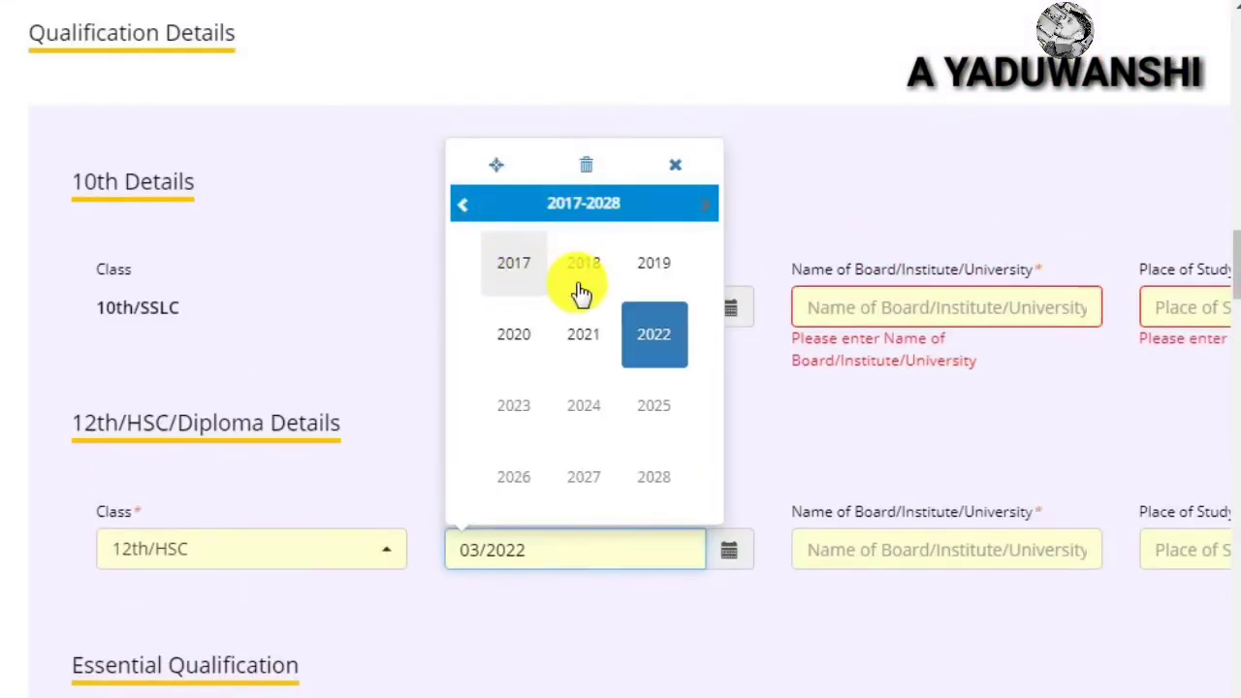
{"action": "left_click", "coordinate": [655, 264]}
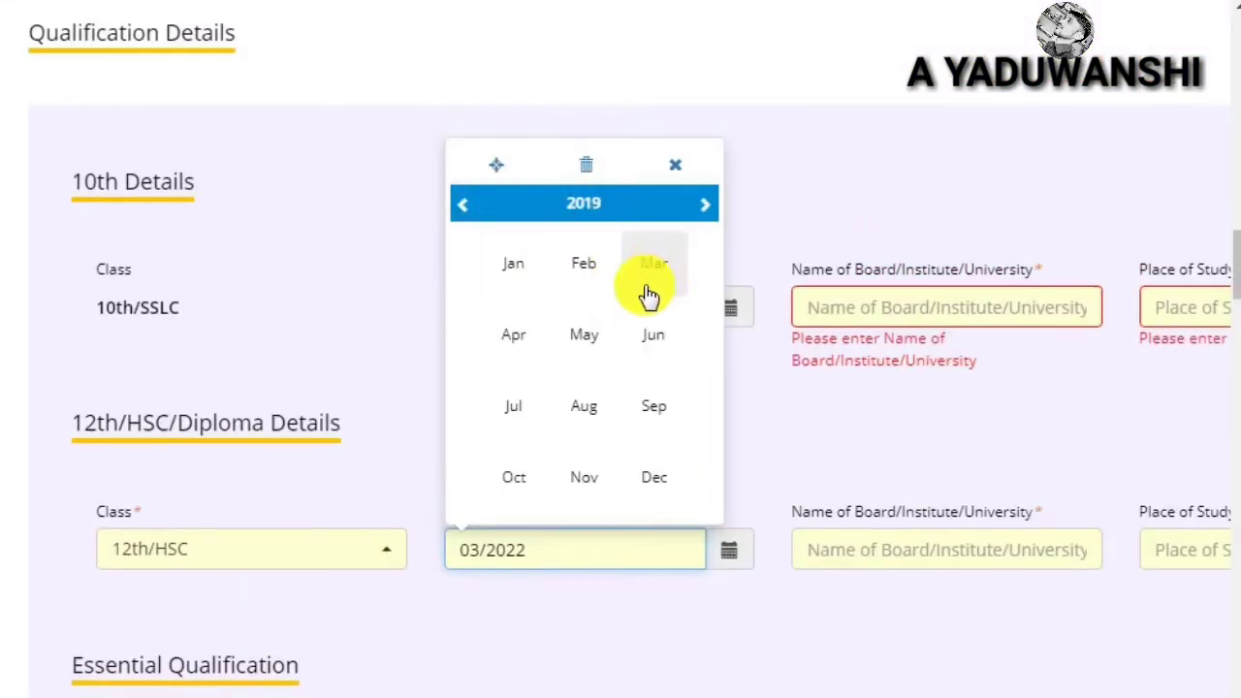
{"action": "left_click", "coordinate": [588, 336]}
Step: Activate the Name of Board/Institute/University field and the Place of Study field in the 12th/HSC/Diploma details
{"action": "left_click", "coordinate": [934, 549]}
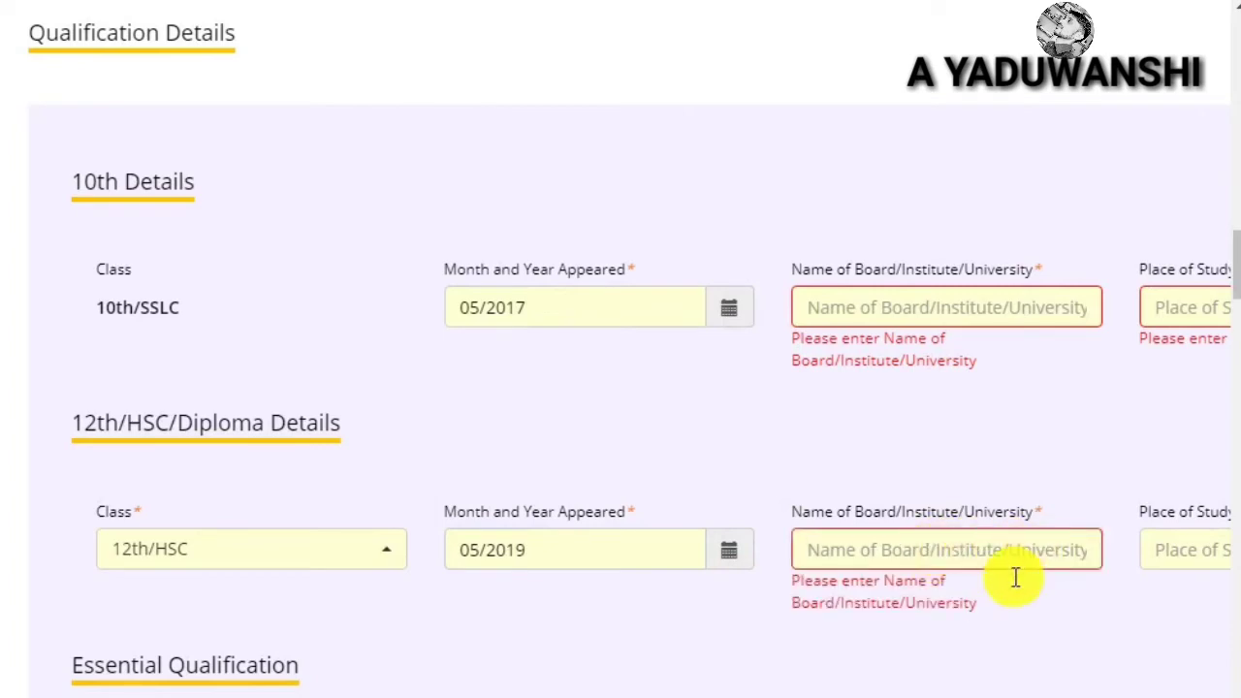
{"action": "scroll", "coordinate": [1015, 659], "scroll_direction": "right", "scroll_amount": 3}
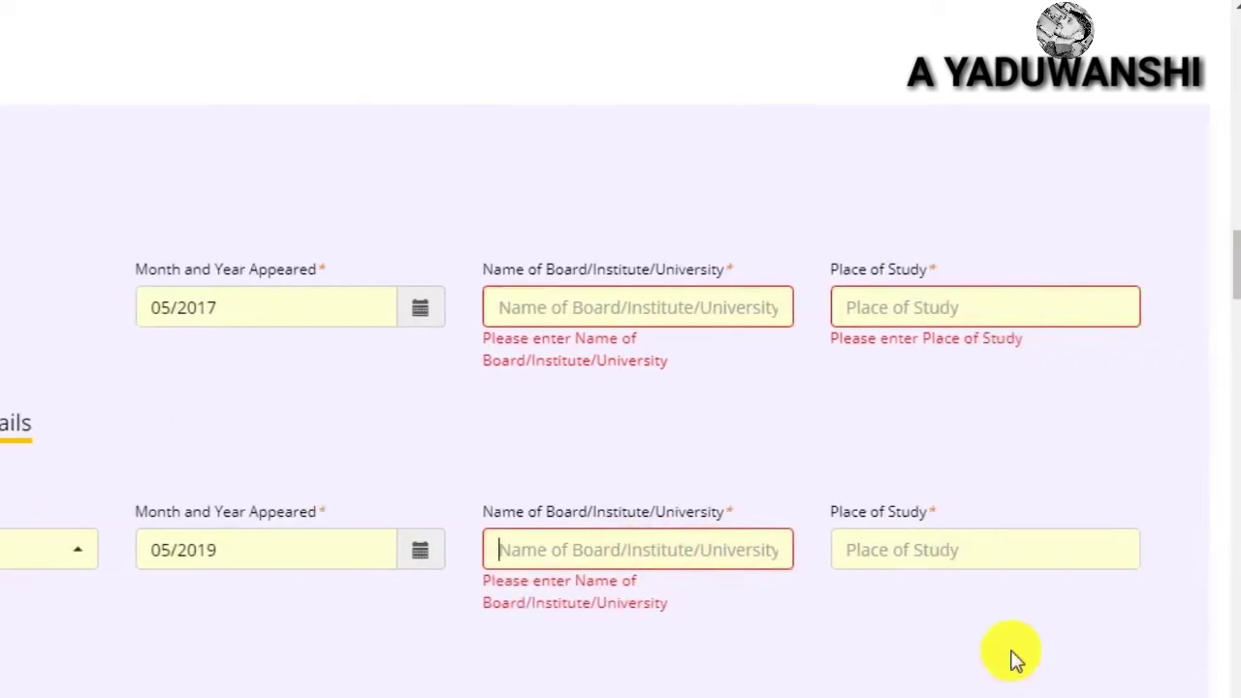
{"action": "left_click", "coordinate": [944, 548]}
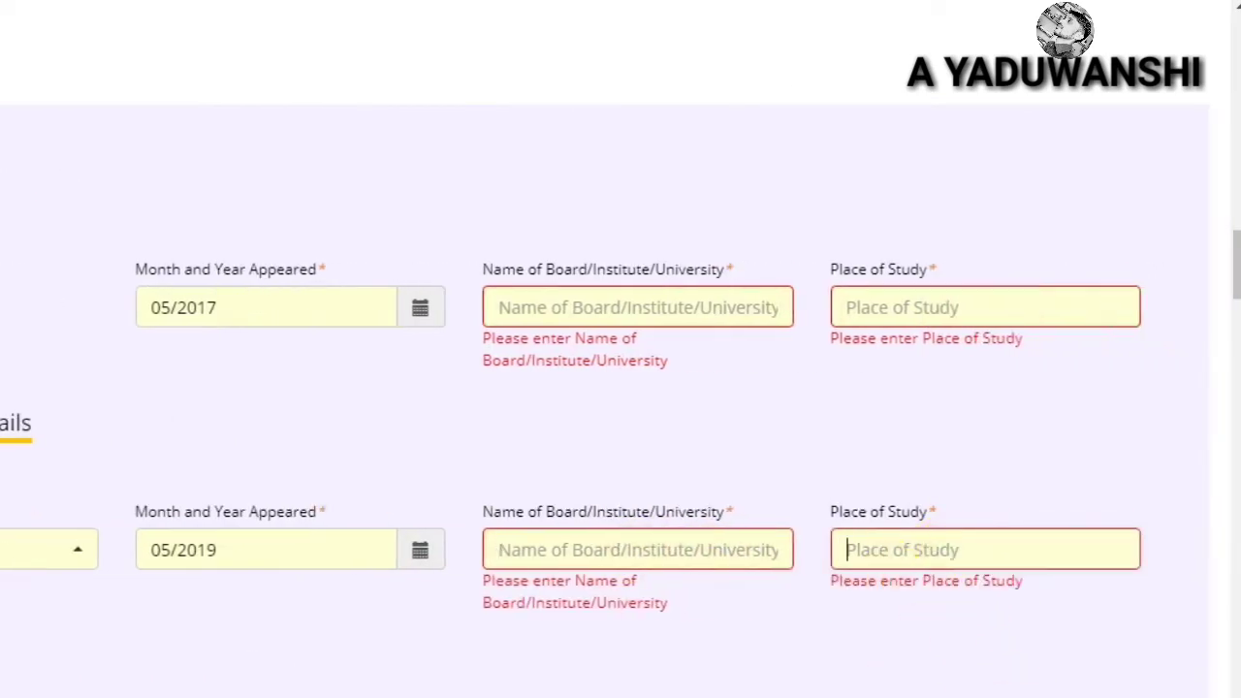
{"action": "scroll", "coordinate": [451, 686], "scroll_direction": "left", "scroll_amount": 3}
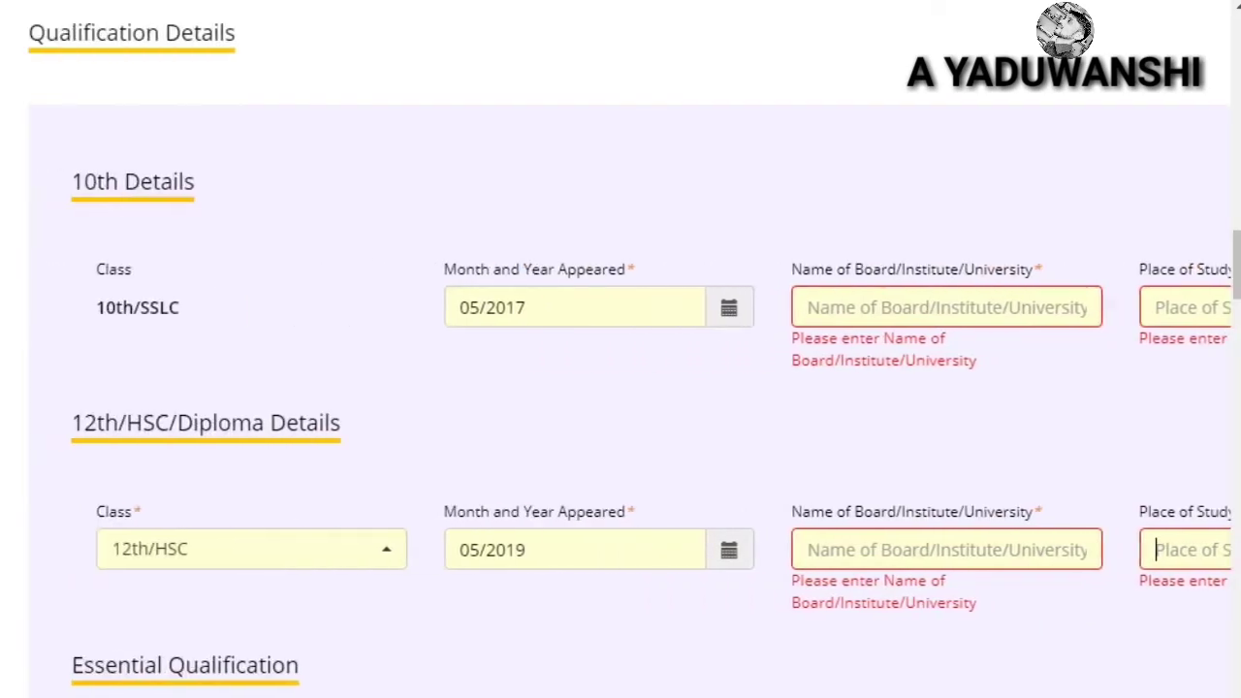
Step: Try to copy serial number 1 from the Essential Qualification table into the Serial Number field below it
{"action": "scroll", "coordinate": [451, 687], "scroll_direction": "down", "scroll_amount": 1}
{"action": "scroll", "coordinate": [451, 687], "scroll_direction": "down", "scroll_amount": 3}
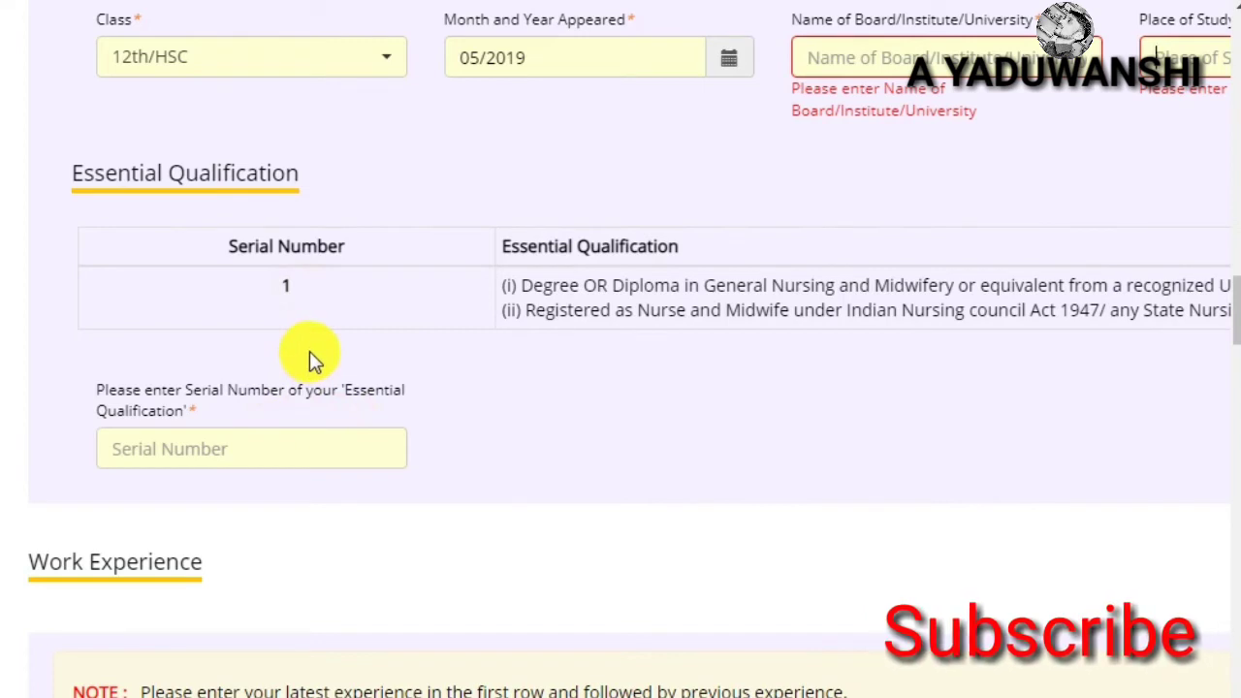
{"action": "double_click", "coordinate": [285, 287]}
{"action": "key", "text": "ctrl+c"}
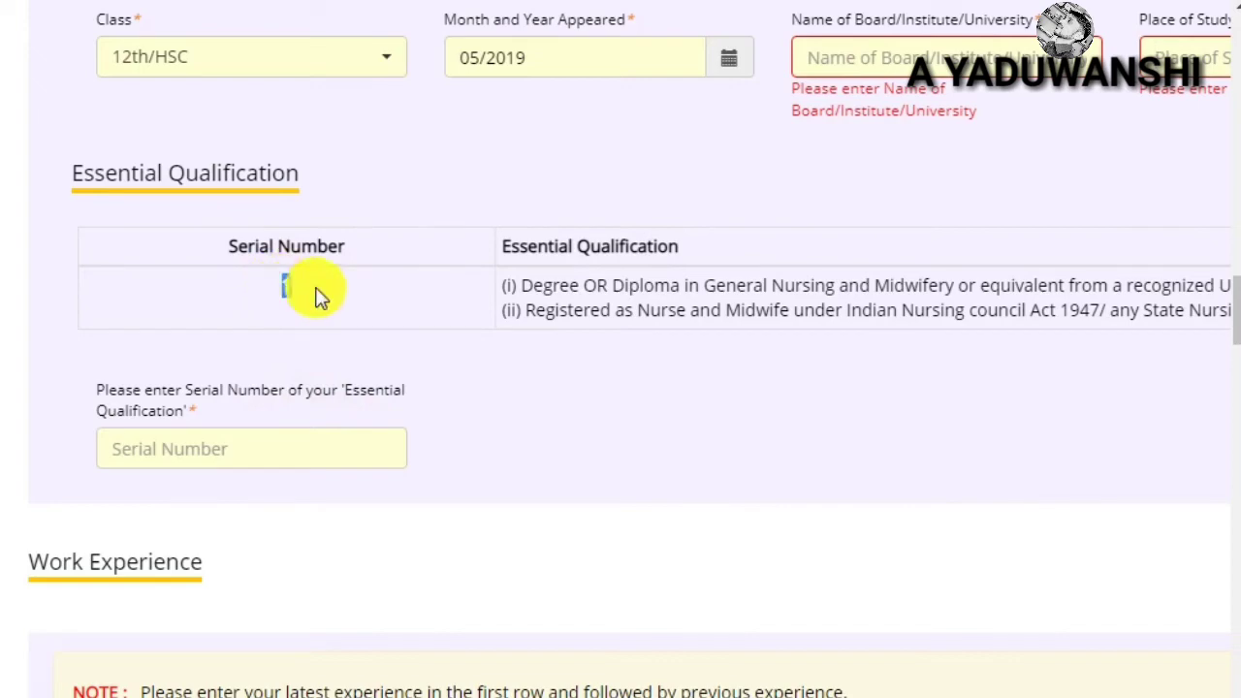
{"action": "left_click", "coordinate": [249, 448]}
{"action": "key", "text": "ctrl+v"}
Step: Look over the Work Experience table and activate the first address line in the Present Address Details
{"action": "scroll", "coordinate": [245, 451], "scroll_direction": "down", "scroll_amount": 5}
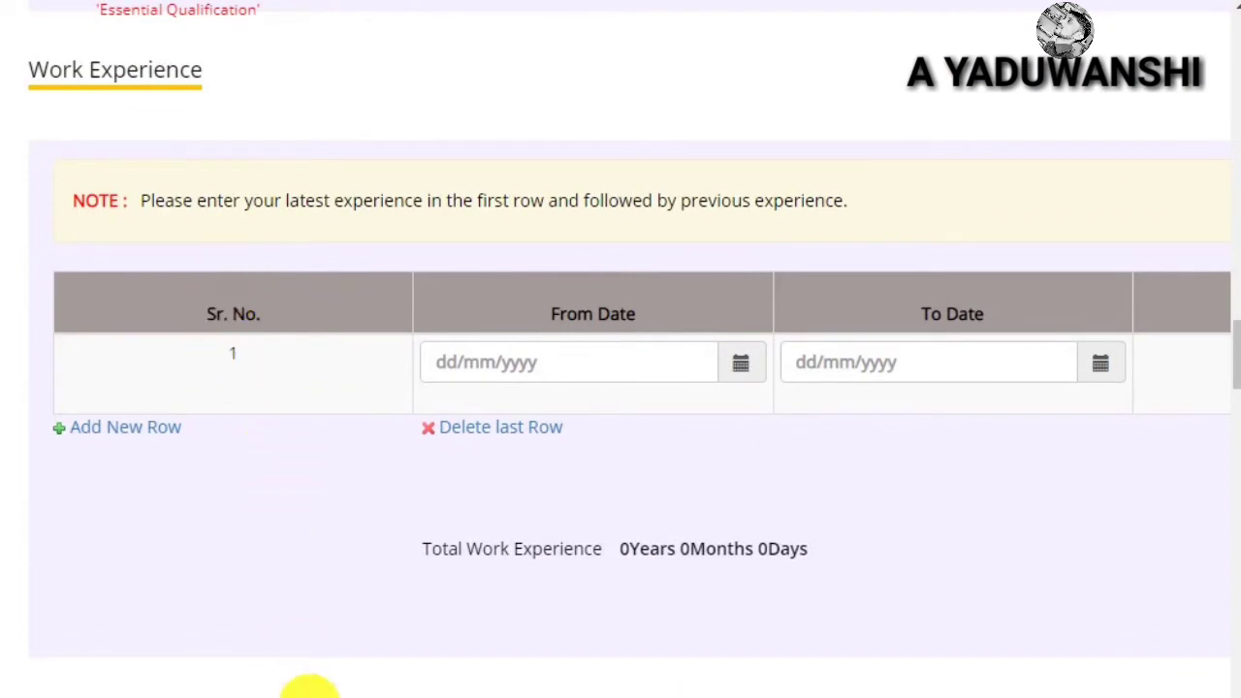
{"action": "scroll", "coordinate": [620, 388], "scroll_direction": "right", "scroll_amount": 3}
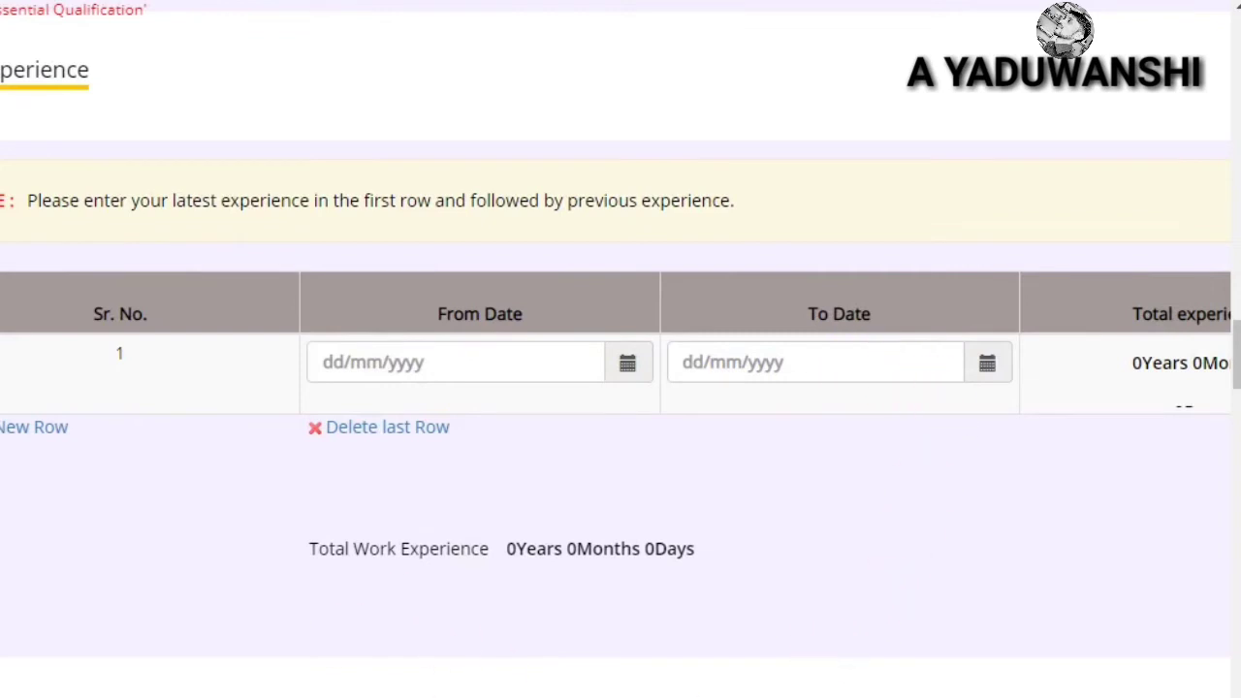
{"action": "scroll", "coordinate": [621, 388], "scroll_direction": "left", "scroll_amount": 3}
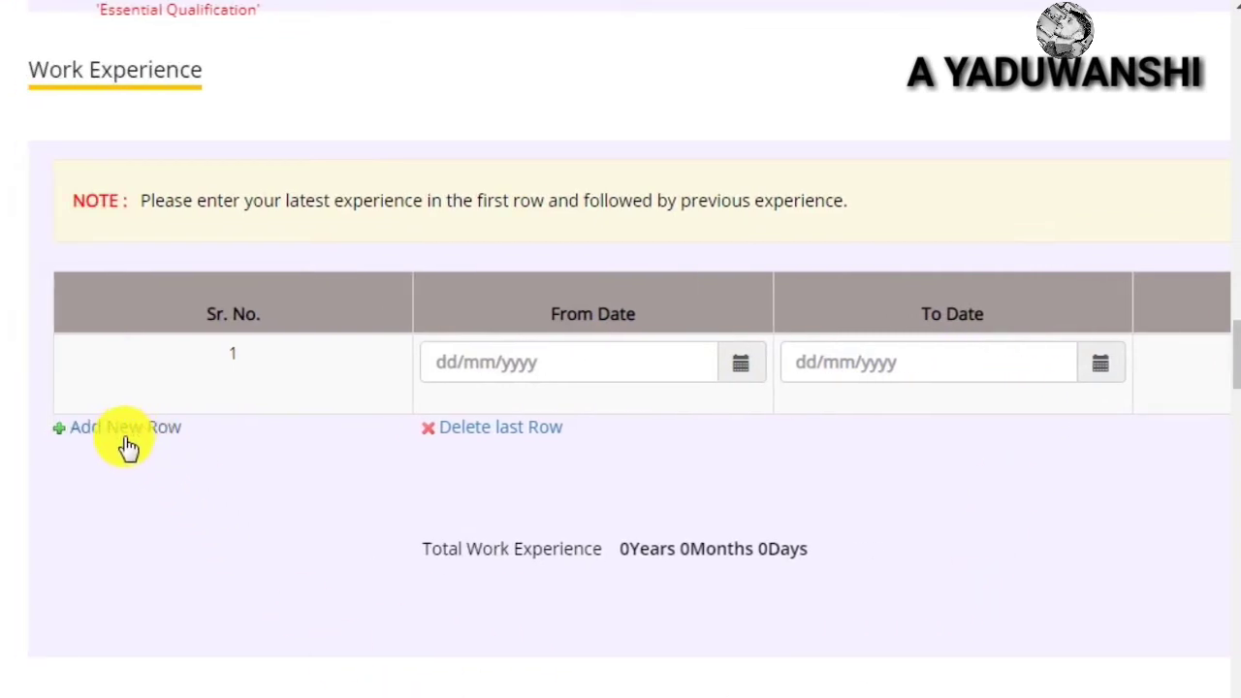
{"action": "scroll", "coordinate": [493, 490], "scroll_direction": "down", "scroll_amount": 4}
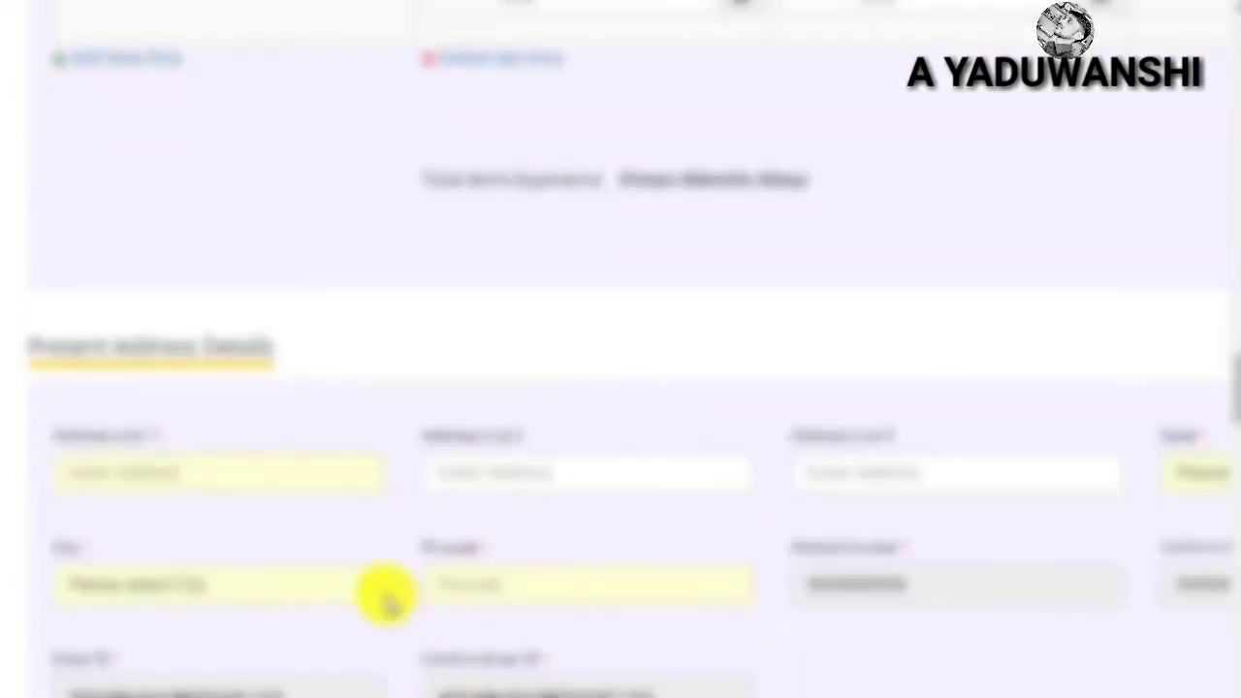
{"action": "scroll", "coordinate": [386, 596], "scroll_direction": "down", "scroll_amount": 2}
{"action": "left_click", "coordinate": [172, 222]}
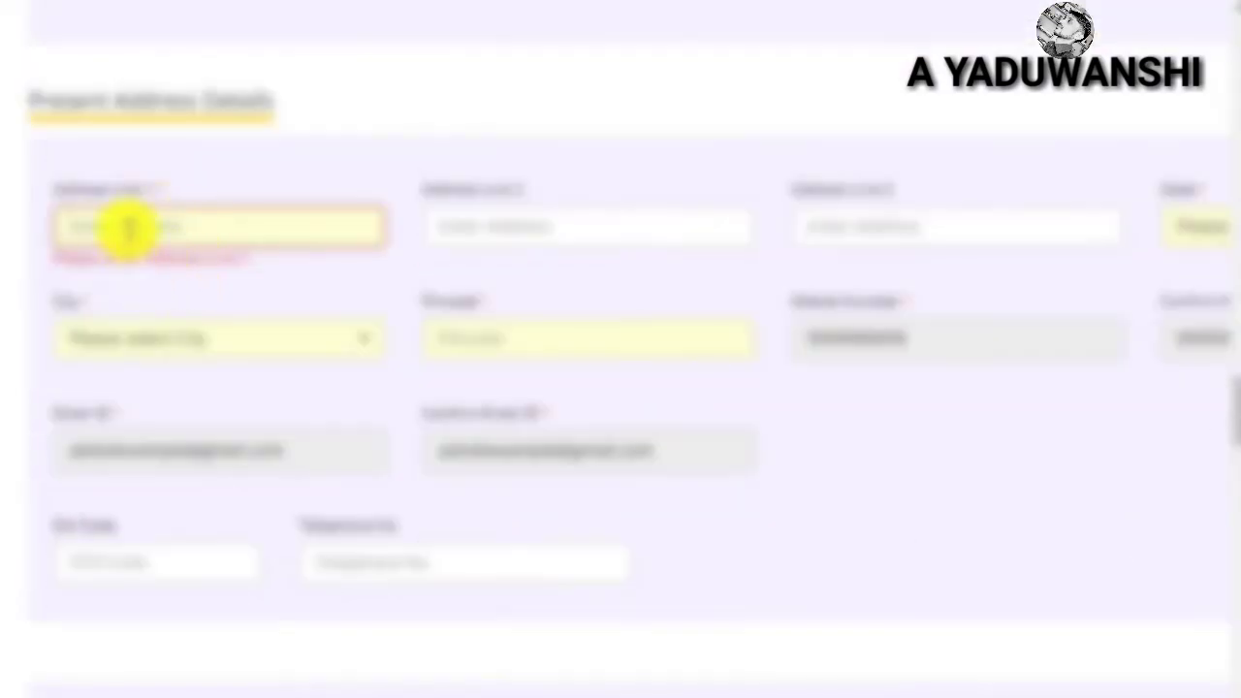
Step: Activate the second and third address lines in the Present Address Details and select the applicant's state
{"action": "left_click", "coordinate": [485, 233]}
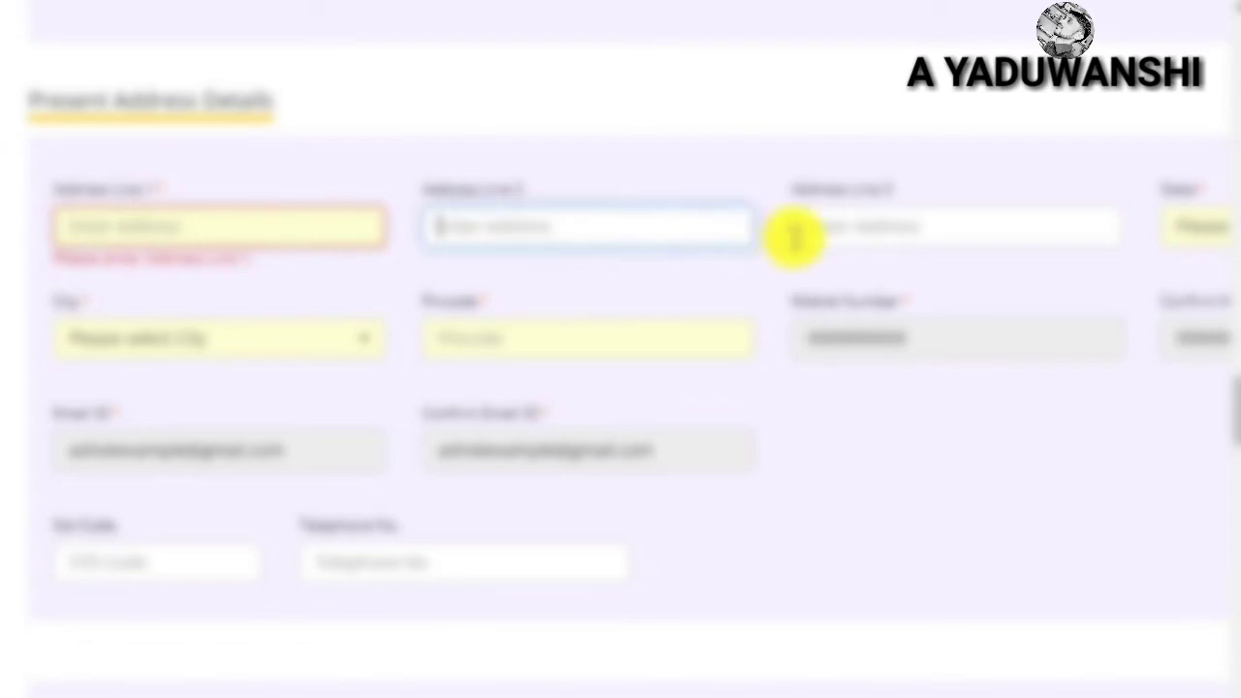
{"action": "left_click", "coordinate": [798, 233]}
{"action": "scroll", "coordinate": [679, 388], "scroll_direction": "right", "scroll_amount": 4}
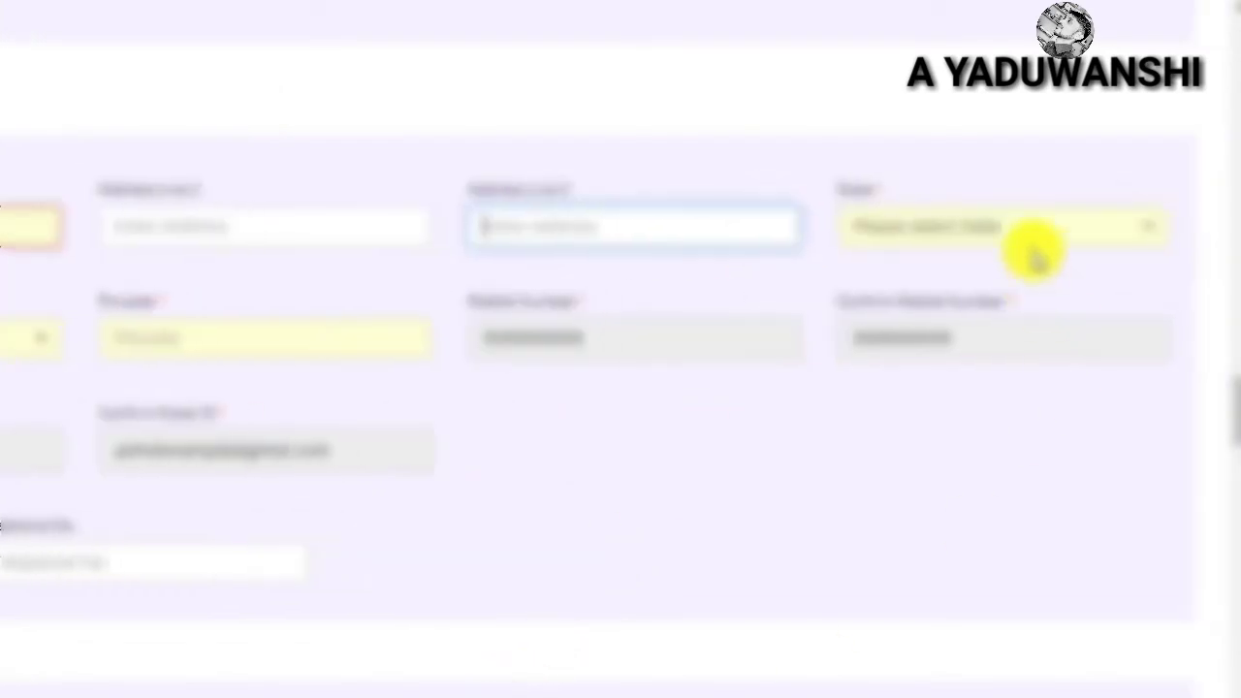
{"action": "left_click", "coordinate": [1031, 236]}
{"action": "type", "text": "ma"}
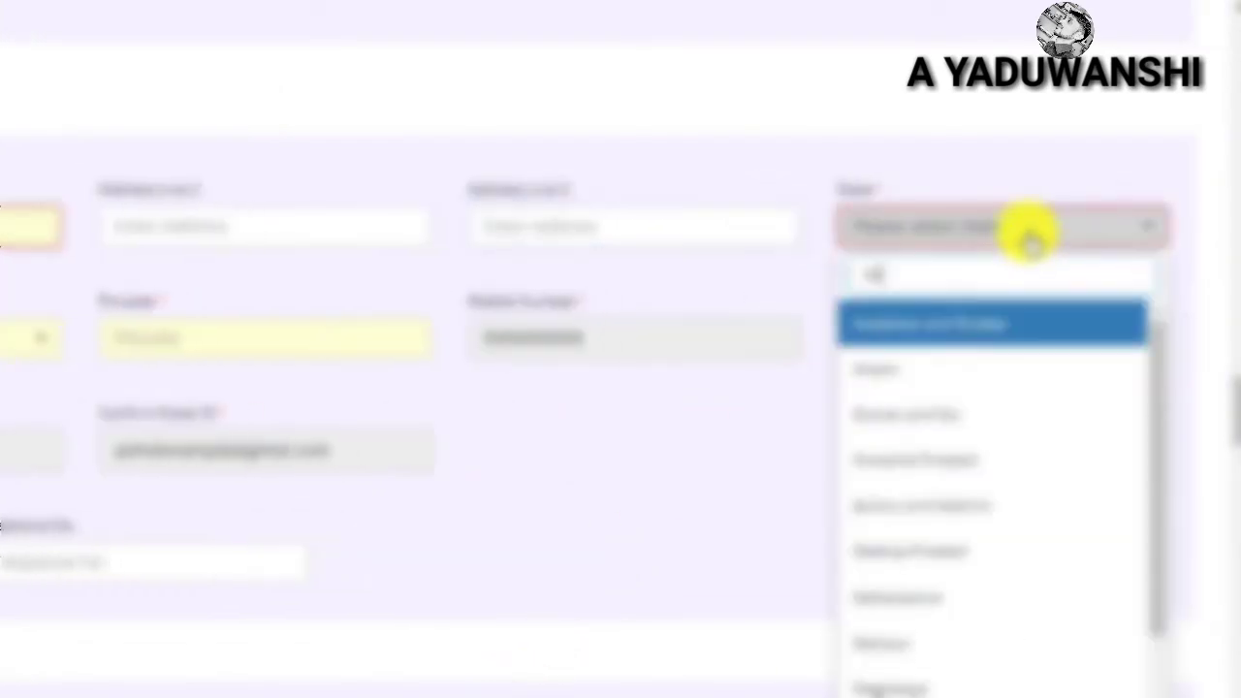
{"action": "left_click", "coordinate": [946, 468]}
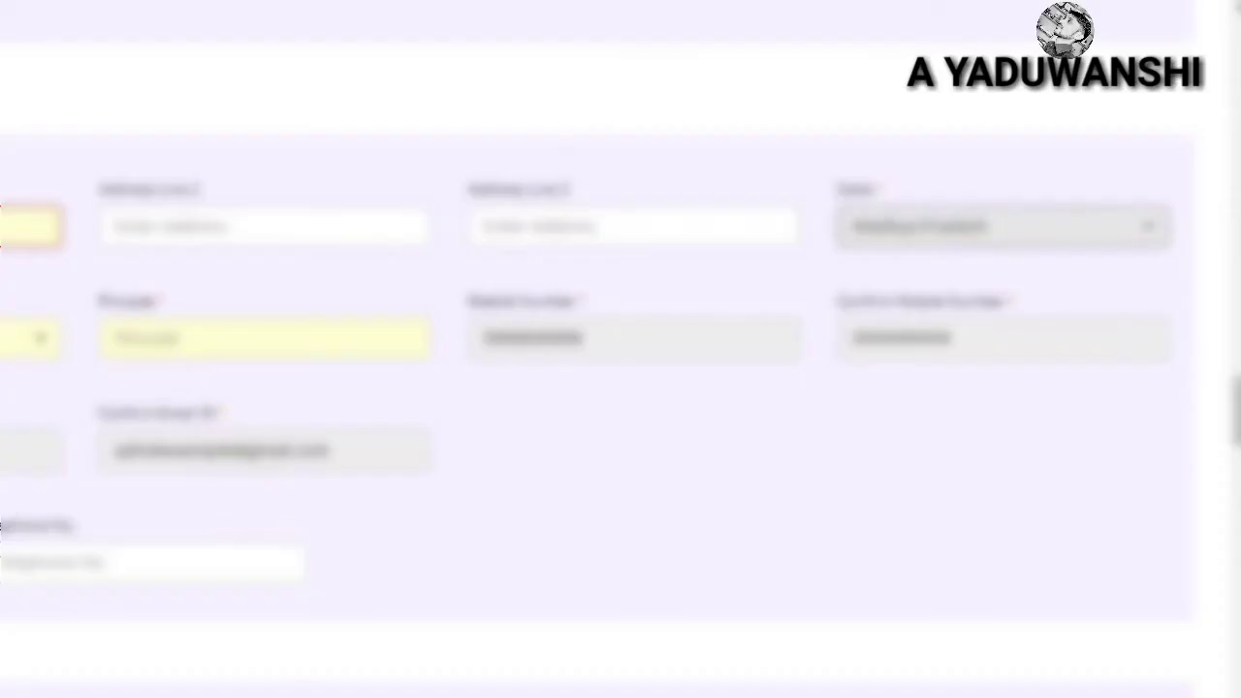
Step: Select the applicant's city in the Present Address Details and activate the Pincode field
{"action": "left_click", "coordinate": [167, 351]}
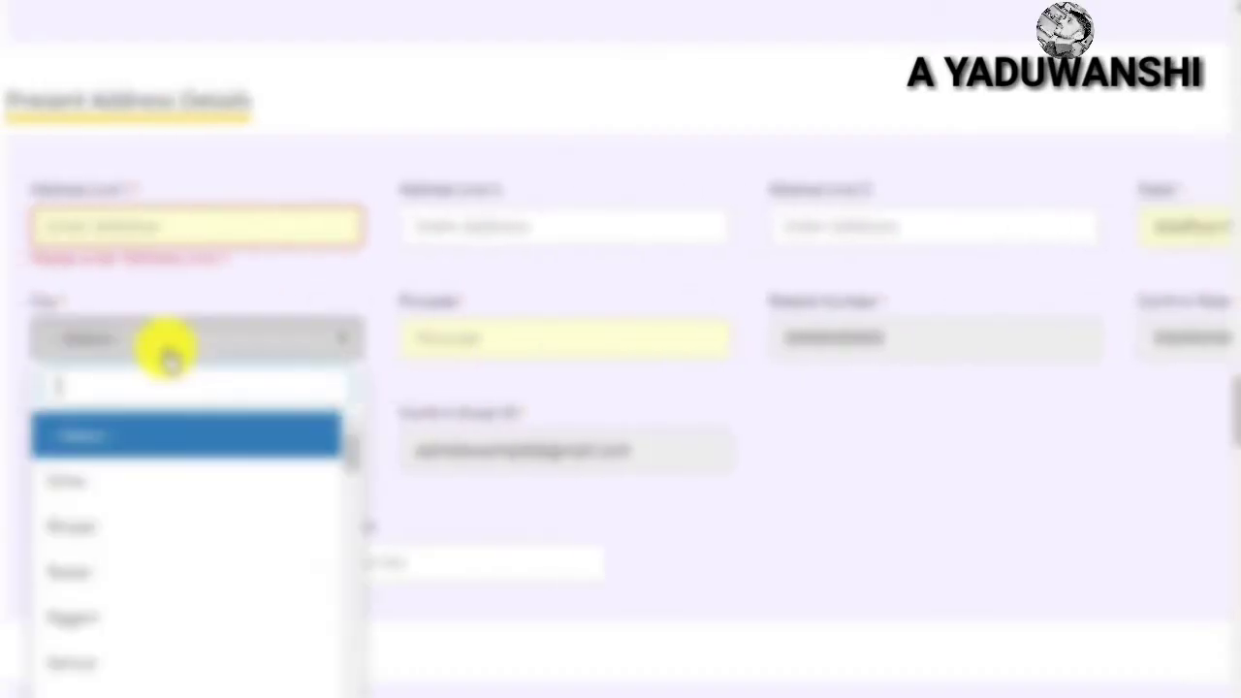
{"action": "left_click", "coordinate": [138, 520]}
{"action": "left_click", "coordinate": [610, 333]}
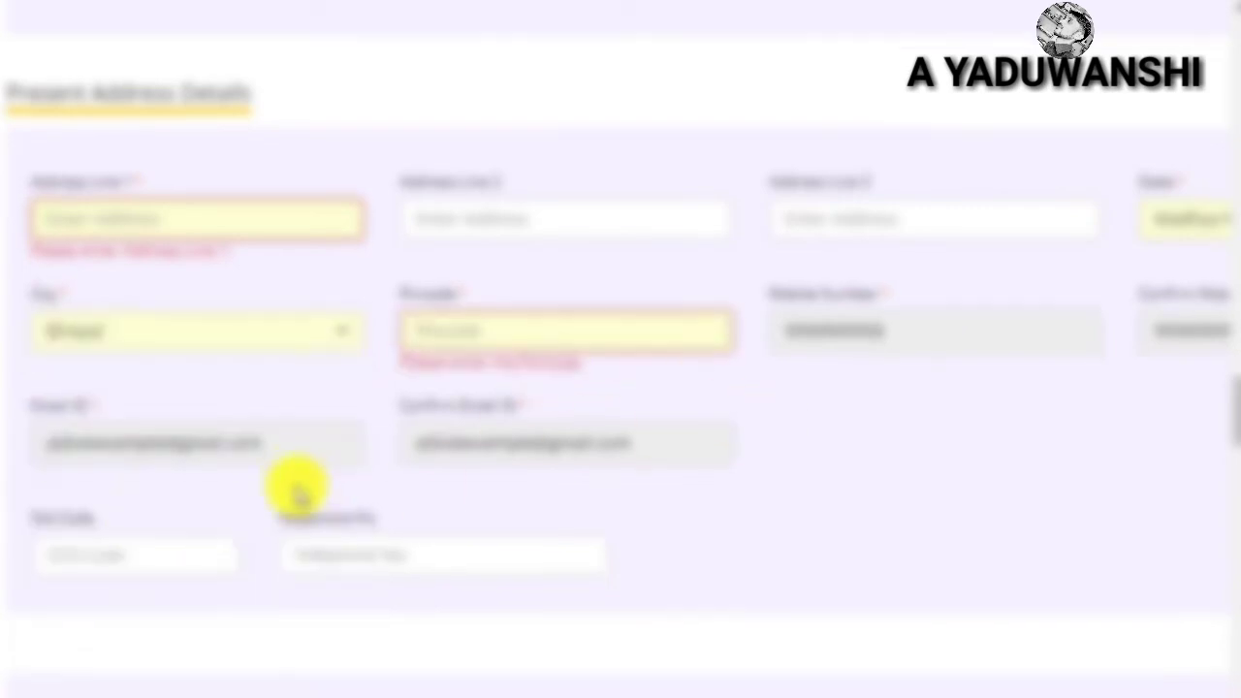
Step: Answer No to the question whether the permanent address is the same as the present address
{"action": "scroll", "coordinate": [291, 494], "scroll_direction": "down", "scroll_amount": 3}
{"action": "scroll", "coordinate": [307, 446], "scroll_direction": "down", "scroll_amount": 3}
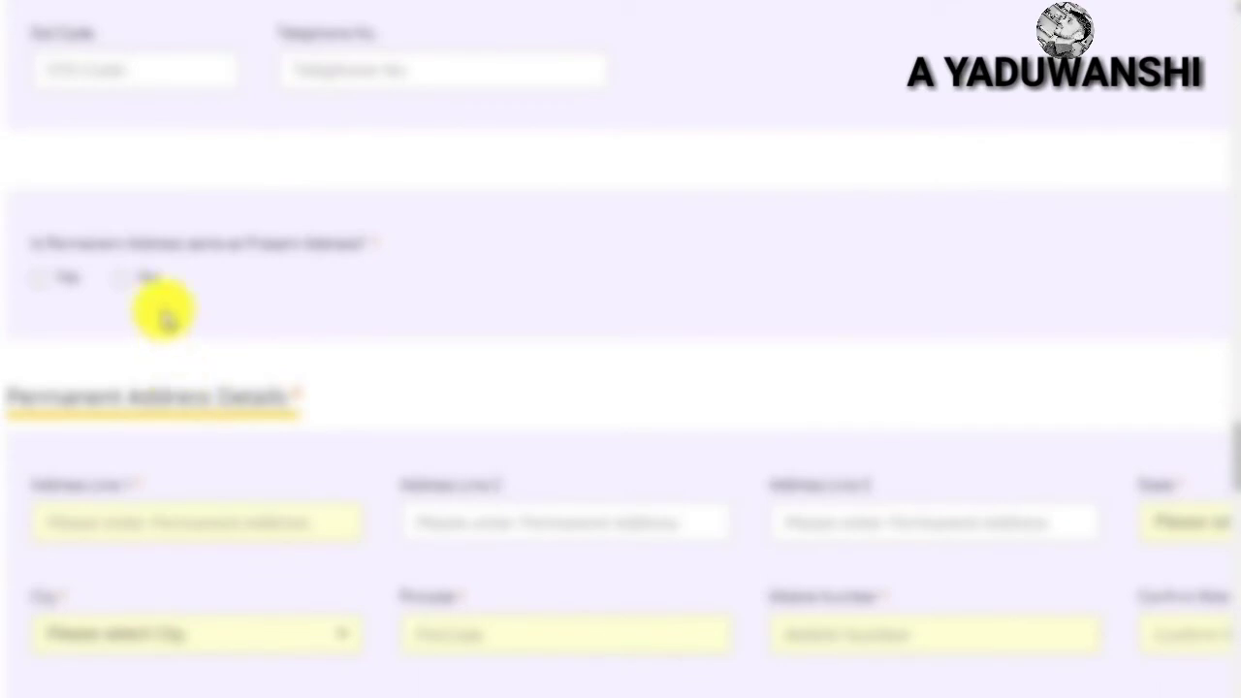
{"action": "left_click", "coordinate": [39, 280]}
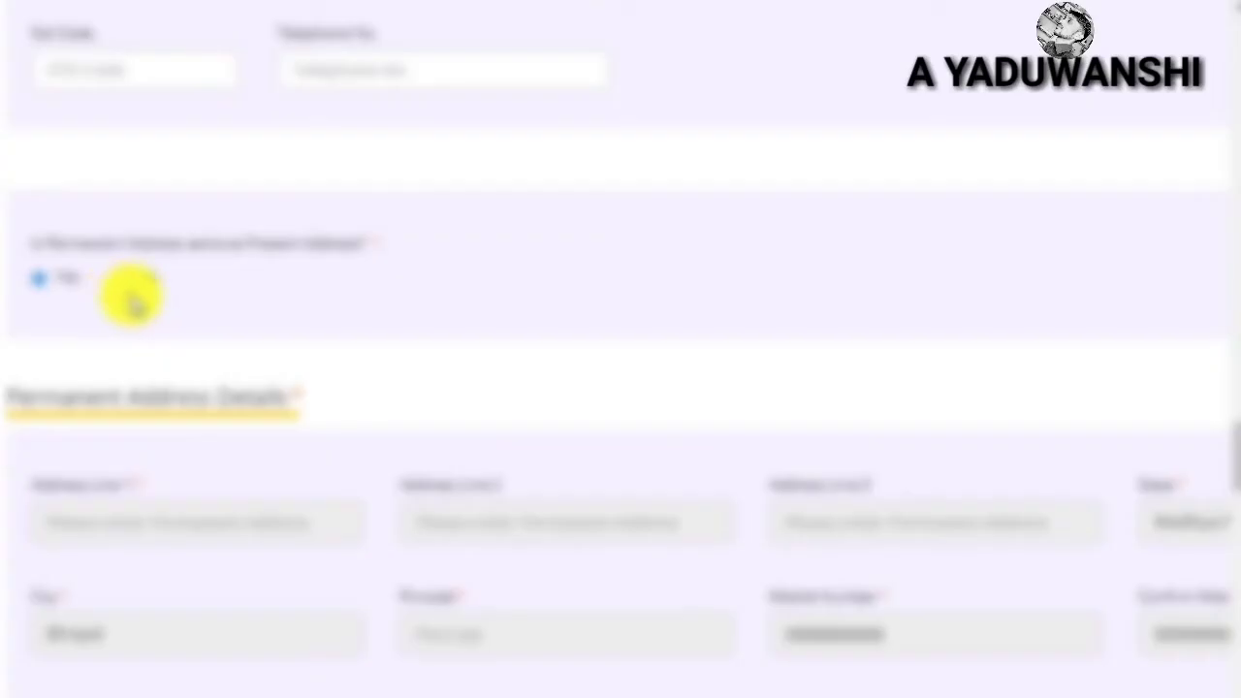
{"action": "left_click", "coordinate": [122, 280]}
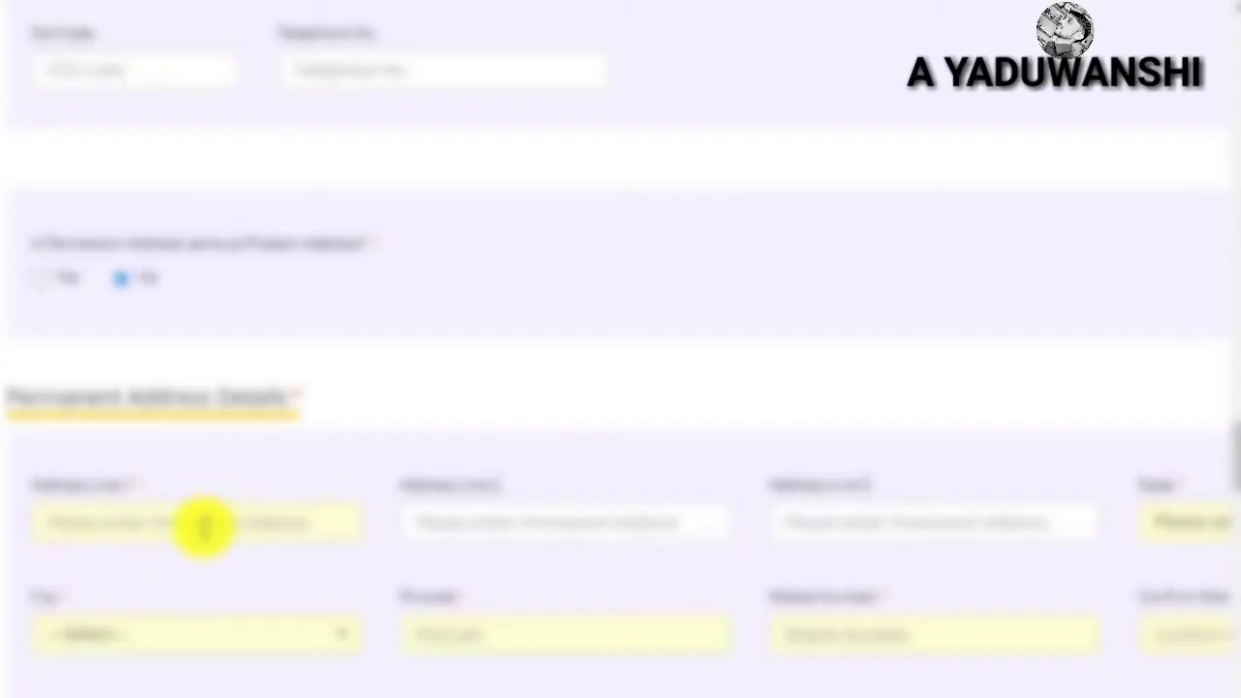
Step: Choose VOTER ID as the ID proof in the ID Proof Details and activate the ID Proof no field
{"action": "scroll", "coordinate": [204, 527], "scroll_direction": "down", "scroll_amount": 8}
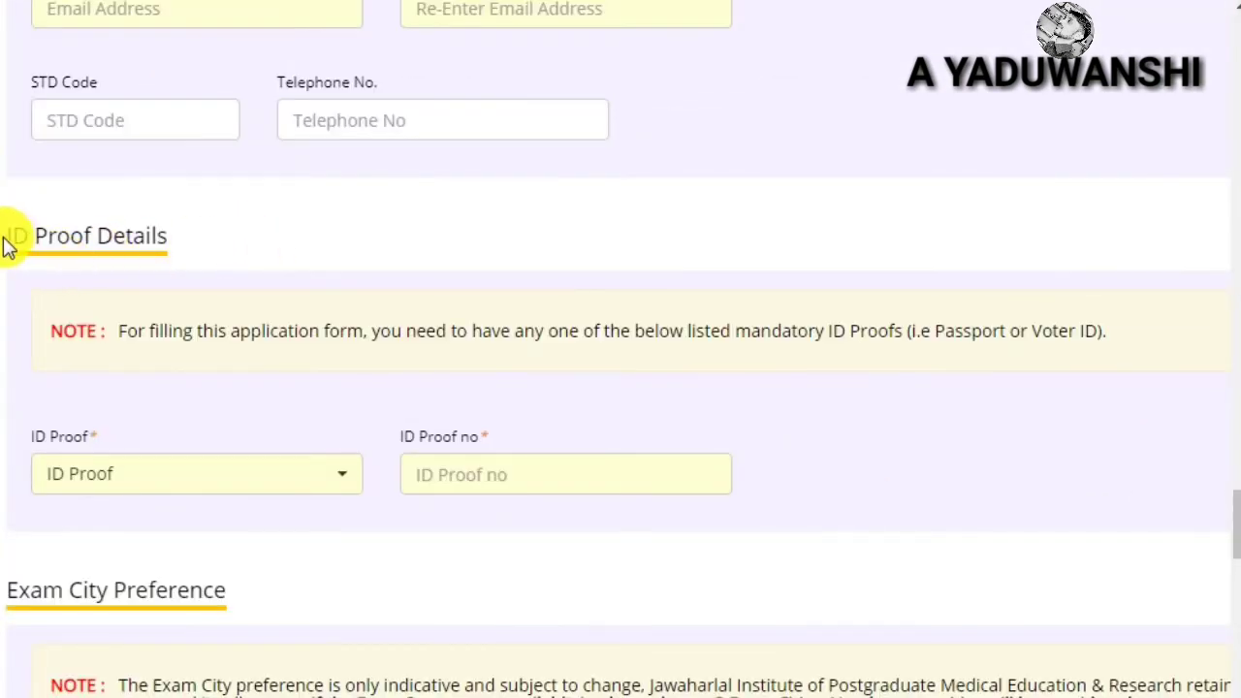
{"action": "left_click_drag", "start_coordinate": [4, 239], "coordinate": [205, 251]}
{"action": "scroll", "coordinate": [218, 291], "scroll_direction": "down", "scroll_amount": 3}
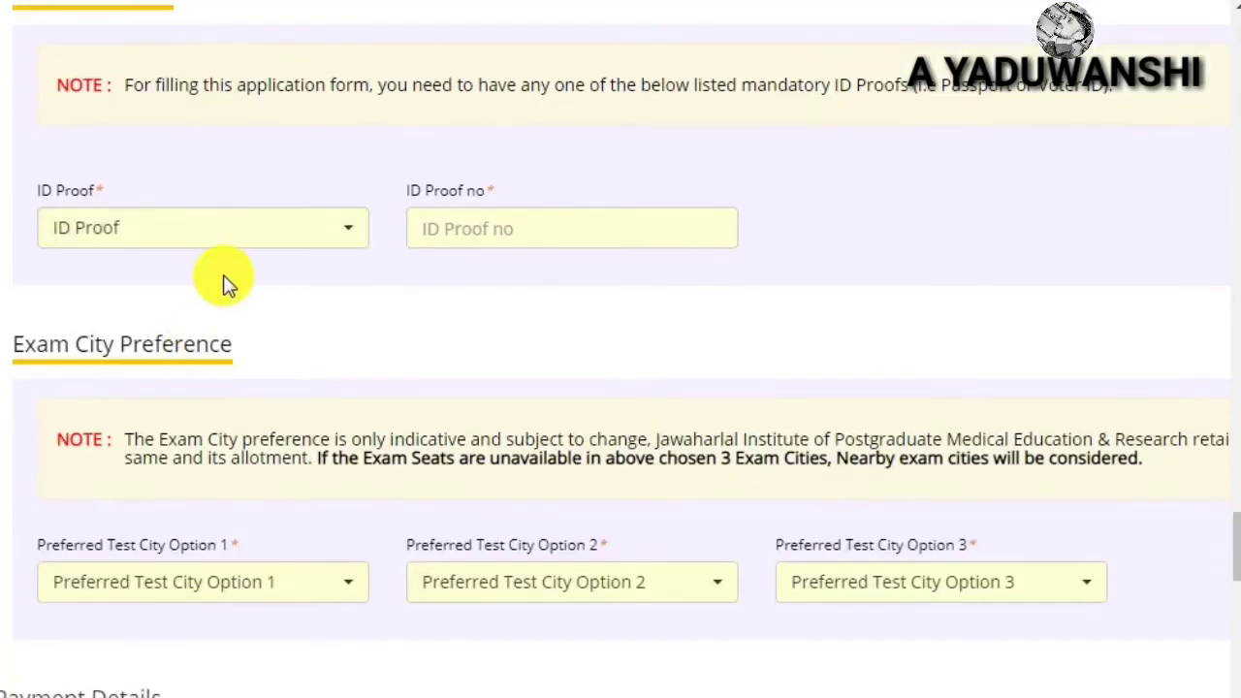
{"action": "left_click", "coordinate": [233, 247]}
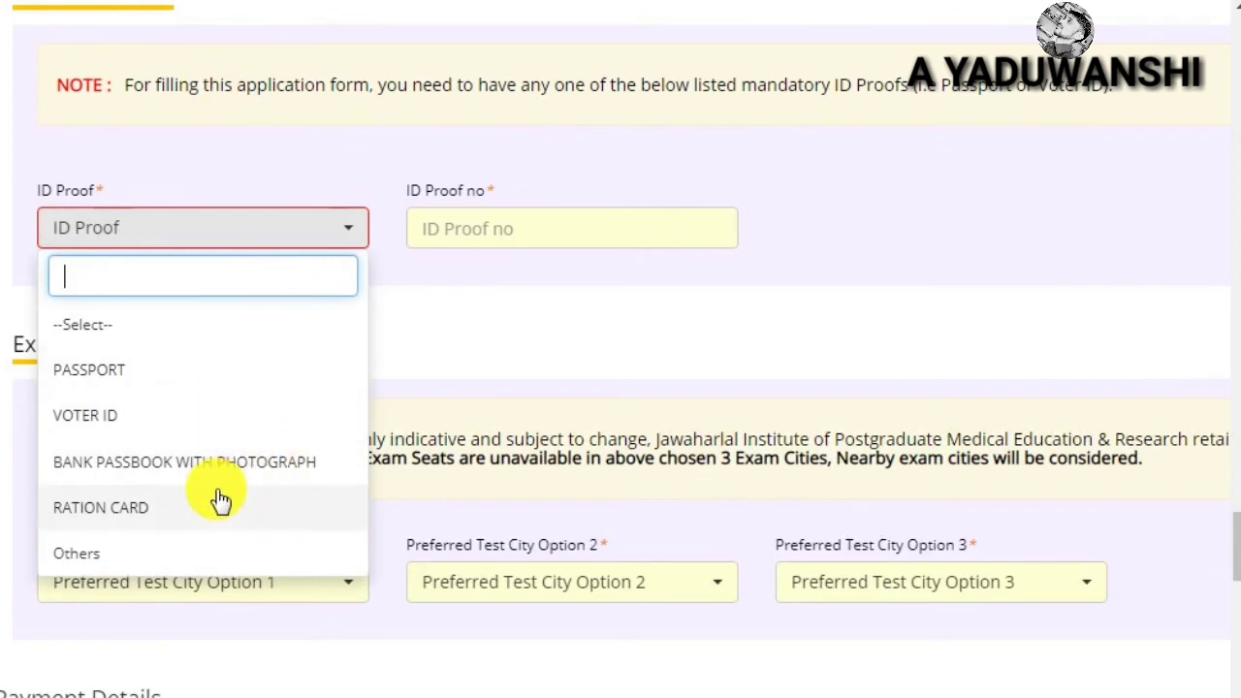
{"action": "scroll", "coordinate": [221, 500], "scroll_direction": "down", "scroll_amount": 1}
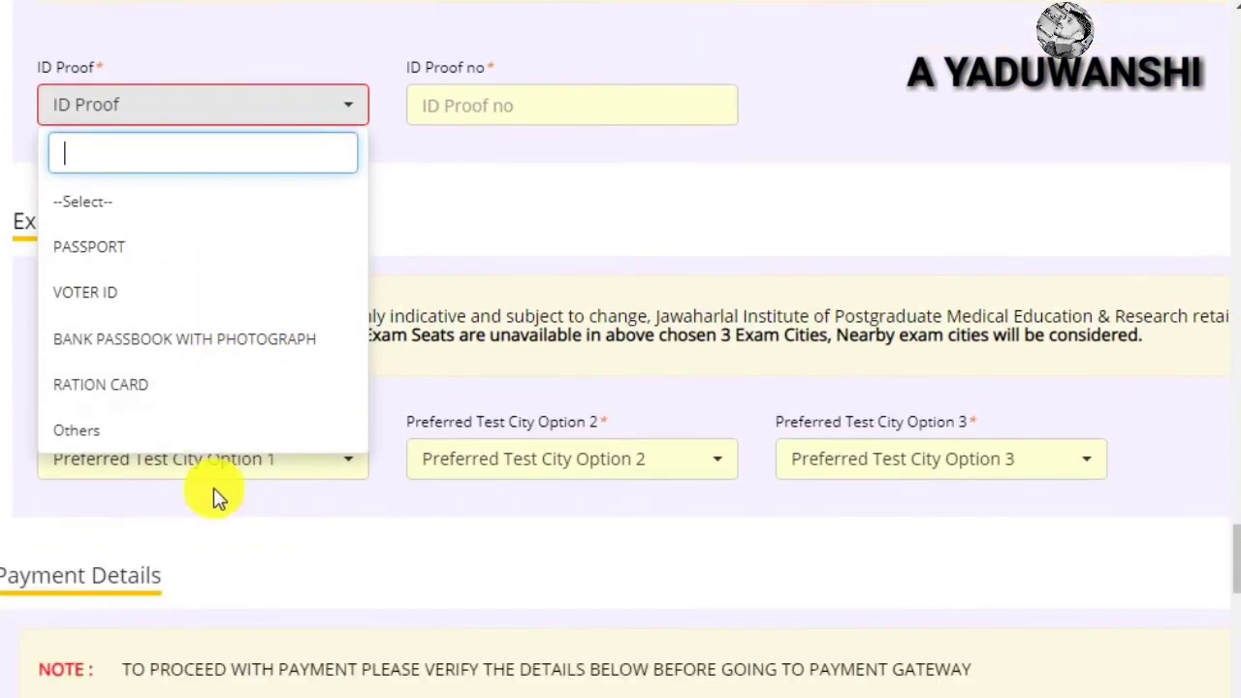
{"action": "left_click", "coordinate": [165, 293]}
{"action": "scroll", "coordinate": [263, 235], "scroll_direction": "up", "scroll_amount": 1}
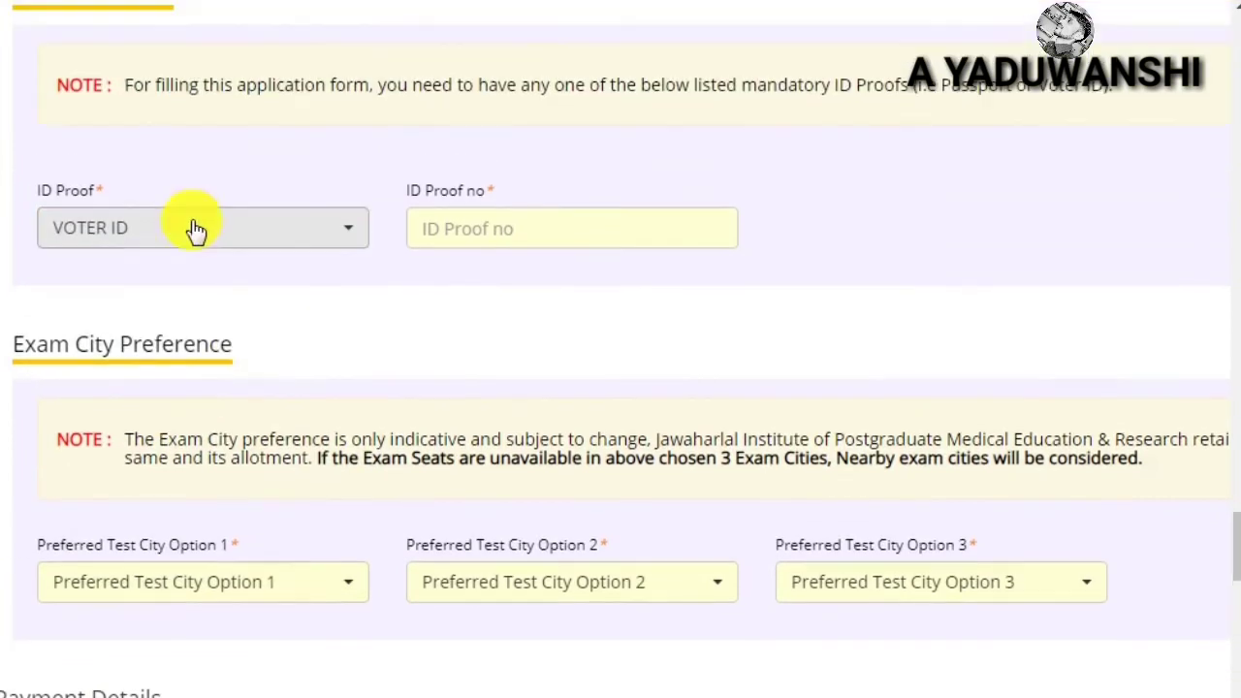
{"action": "left_click", "coordinate": [514, 223]}
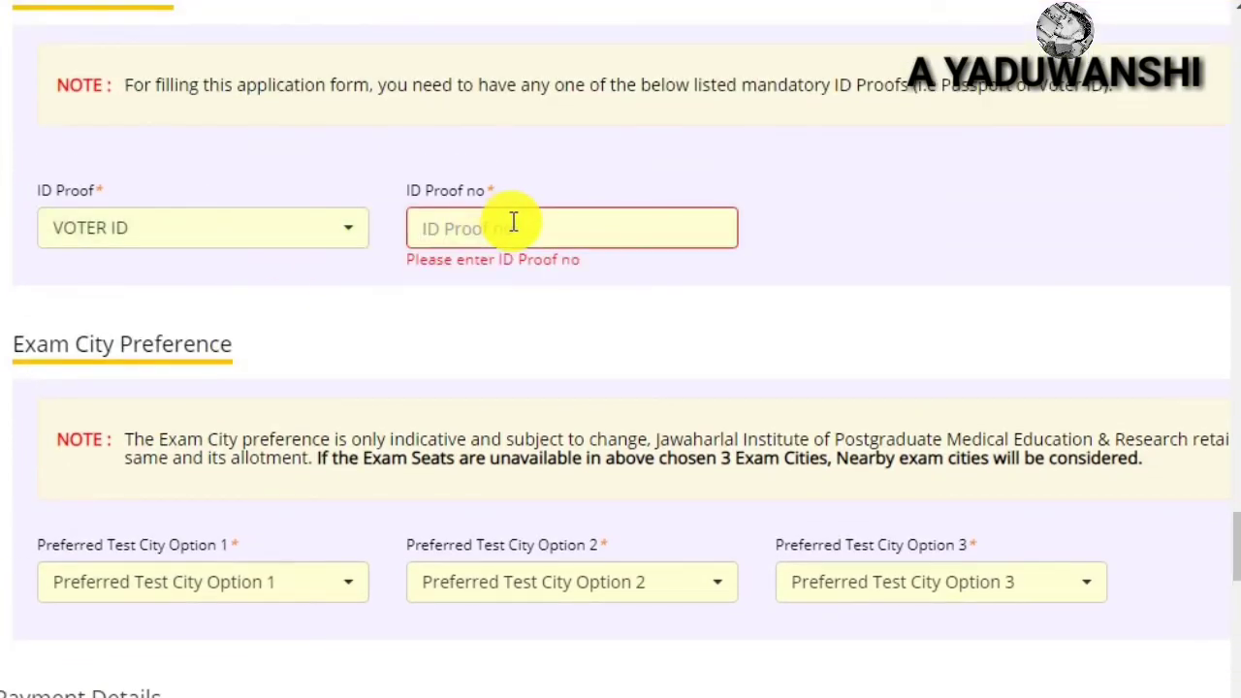
Step: Set the three preferred test cities to Chennai, Coimbatore and Kolkata, in that order
{"action": "scroll", "coordinate": [456, 272], "scroll_direction": "down", "scroll_amount": 2}
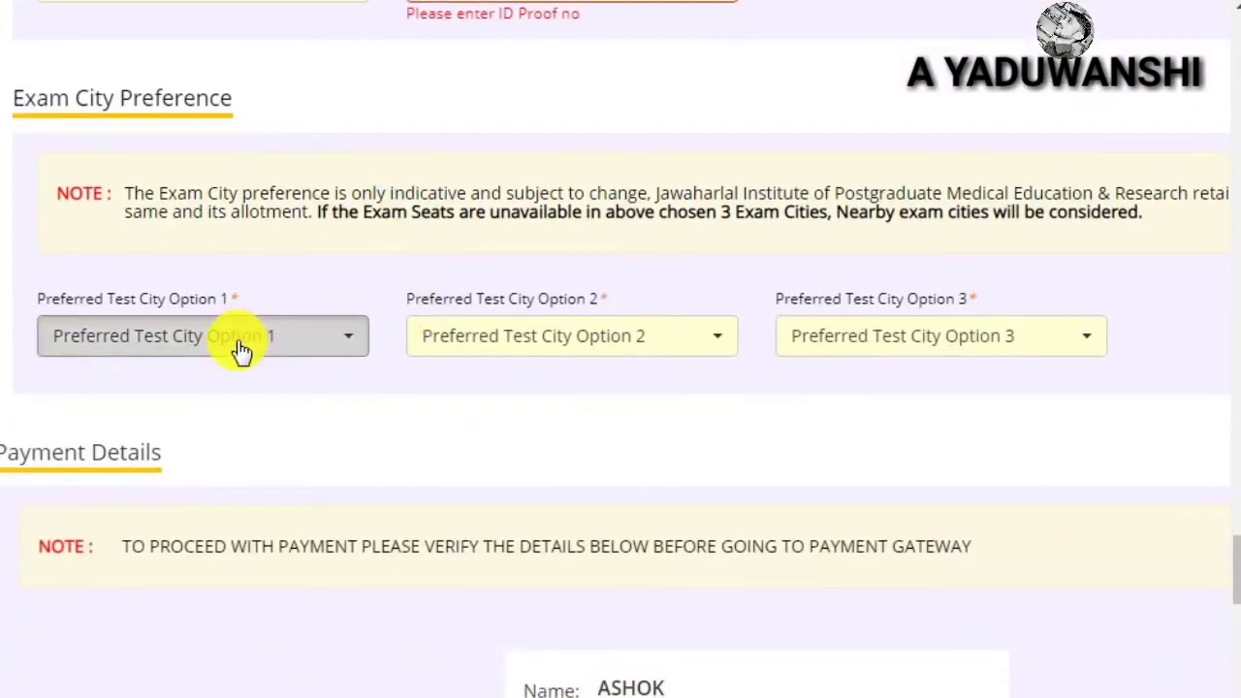
{"action": "left_click", "coordinate": [241, 352]}
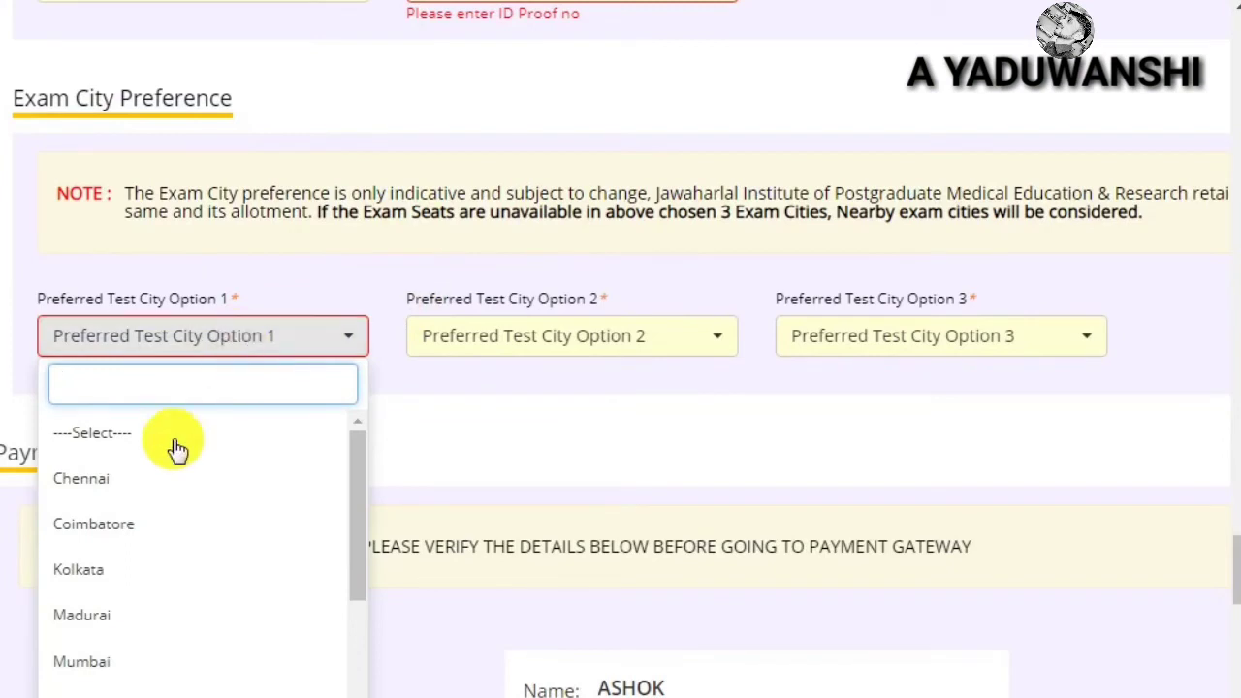
{"action": "left_click", "coordinate": [136, 485]}
{"action": "left_click", "coordinate": [572, 336]}
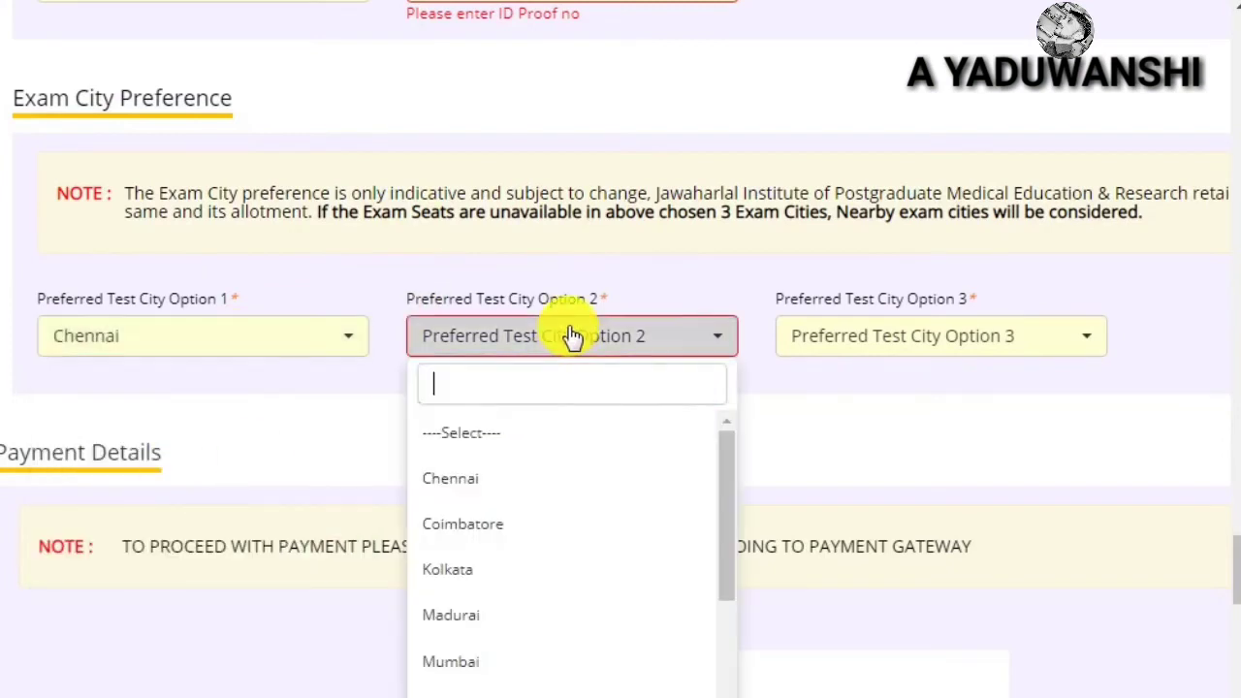
{"action": "left_click", "coordinate": [480, 523]}
{"action": "left_click", "coordinate": [914, 336]}
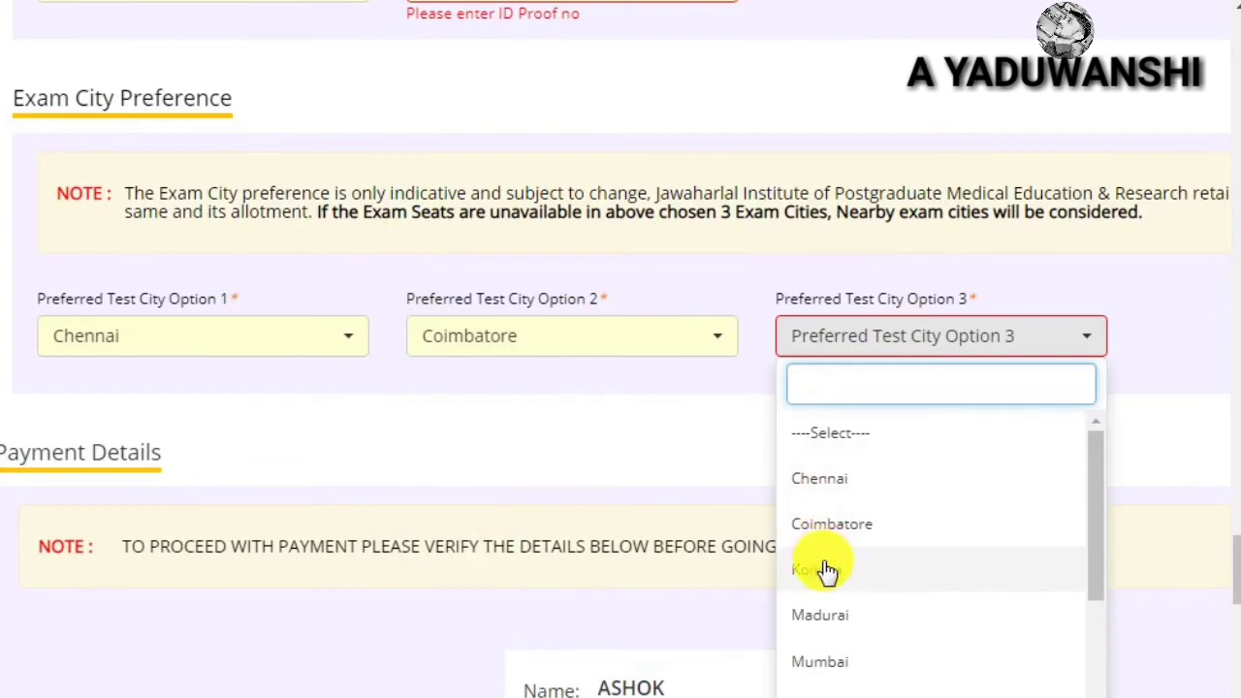
{"action": "left_click", "coordinate": [825, 571]}
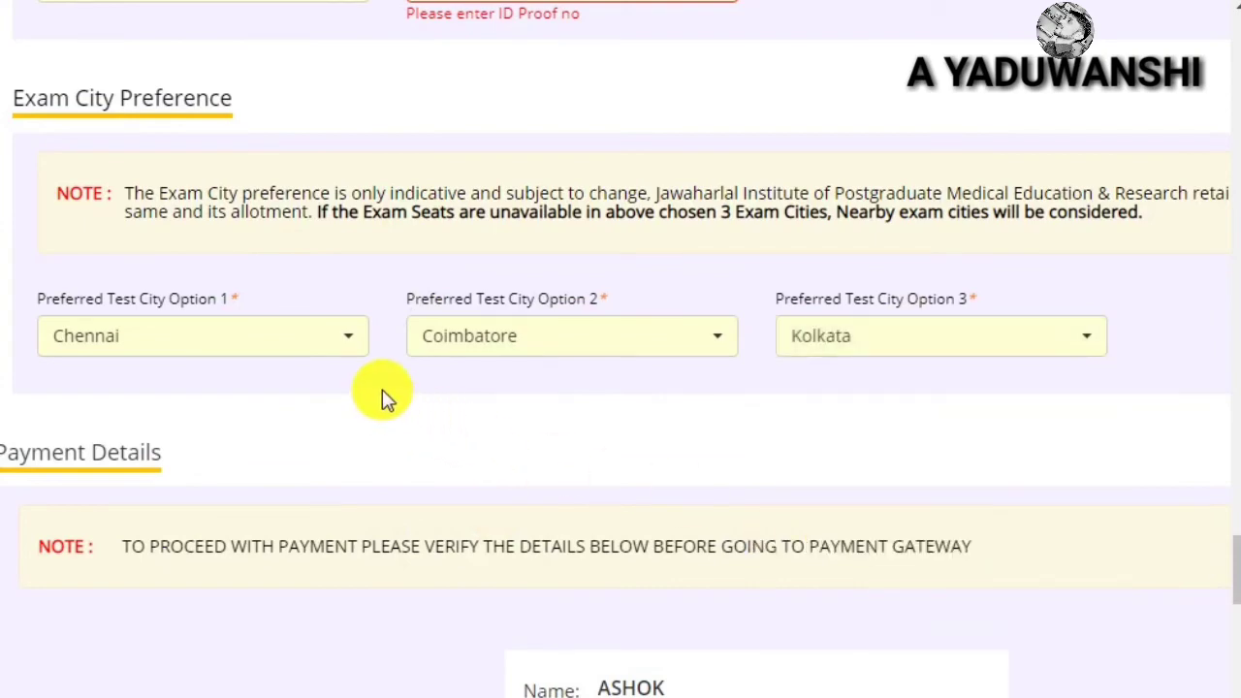
Step: Check the applicant name and the total fee in the Payment Details
{"action": "scroll", "coordinate": [385, 397], "scroll_direction": "down", "scroll_amount": 4}
{"action": "left_click_drag", "start_coordinate": [537, 322], "coordinate": [964, 408]}
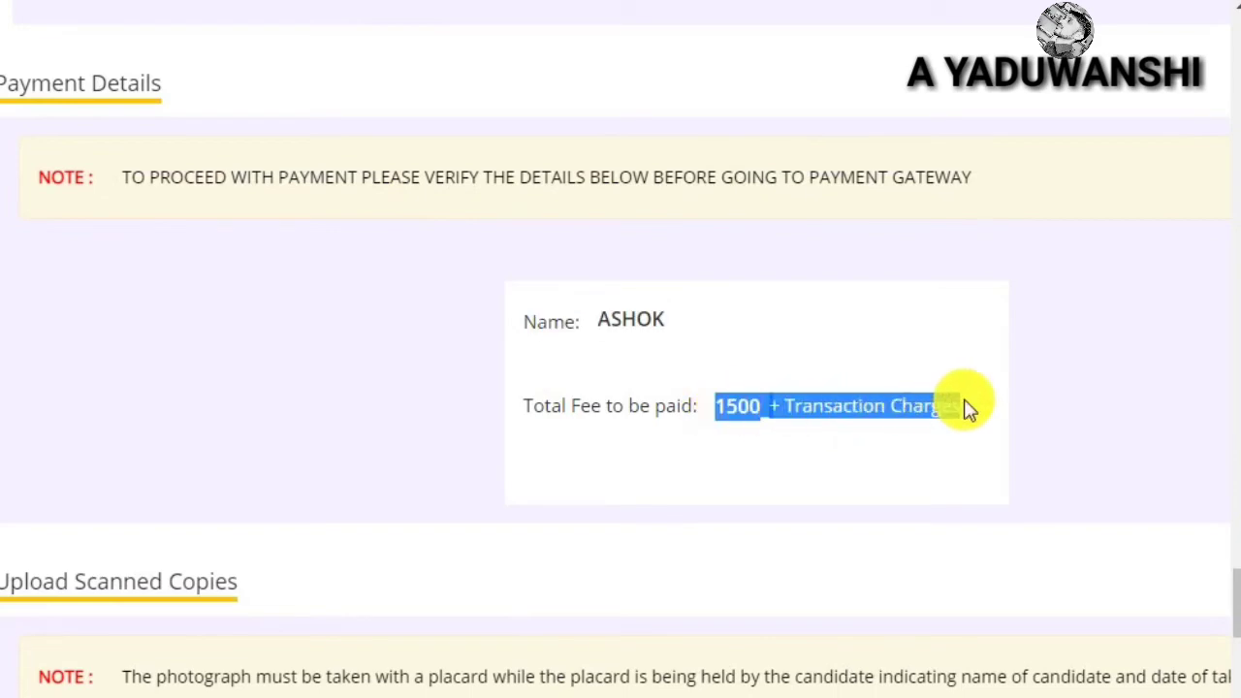
Step: Upload photoo.jpg as the photograph in the document upload dialog, checking both file requirements, and switch to the signature upload
{"action": "scroll", "coordinate": [402, 412], "scroll_direction": "down", "scroll_amount": 4}
{"action": "scroll", "coordinate": [403, 412], "scroll_direction": "down", "scroll_amount": 2}
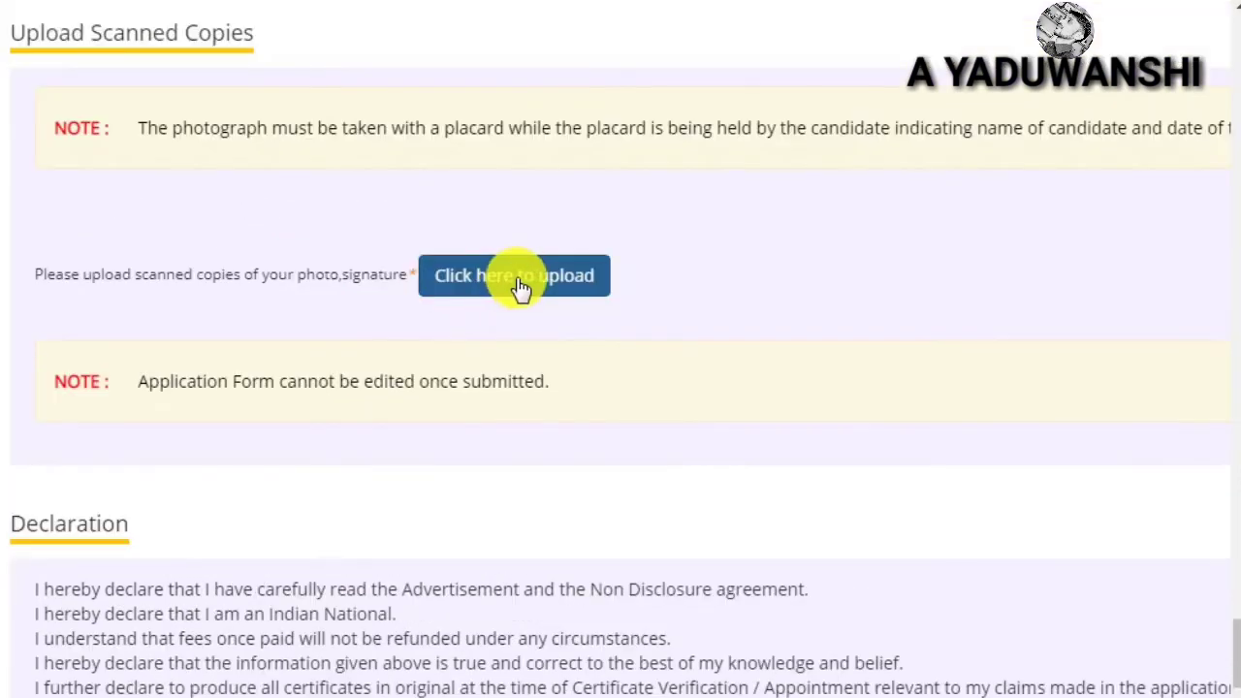
{"action": "left_click", "coordinate": [521, 283]}
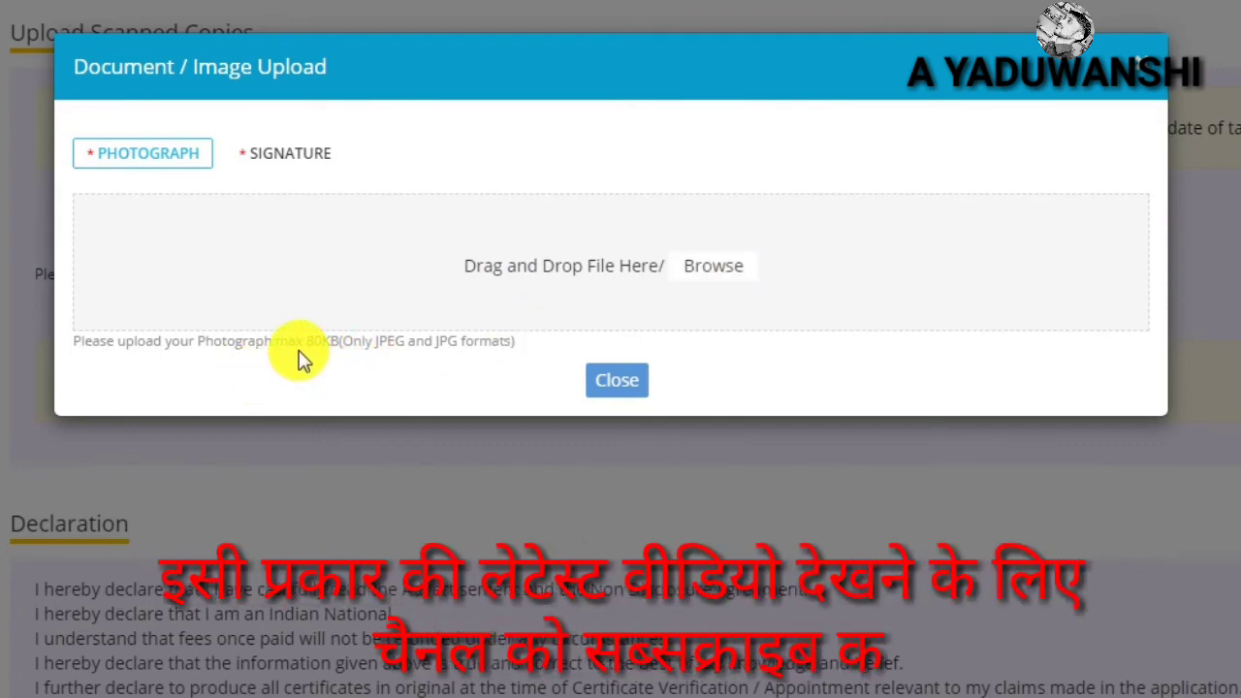
{"action": "left_click", "coordinate": [287, 161]}
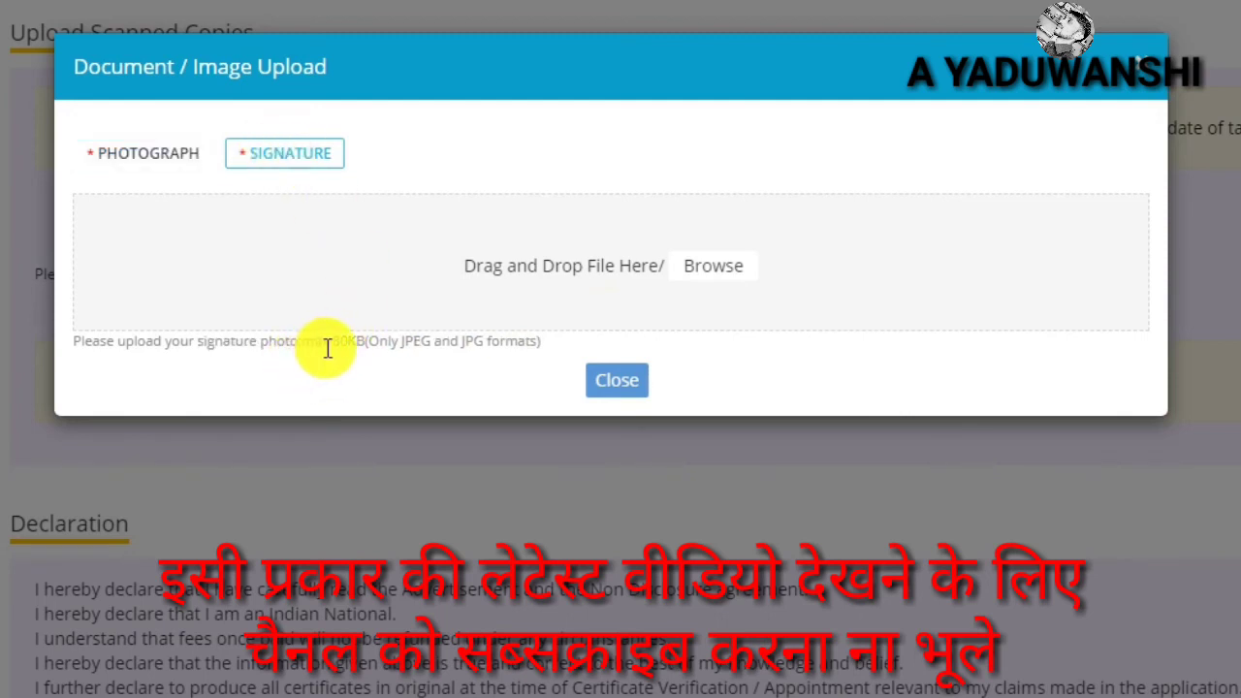
{"action": "left_click", "coordinate": [173, 163]}
{"action": "left_click", "coordinate": [723, 276]}
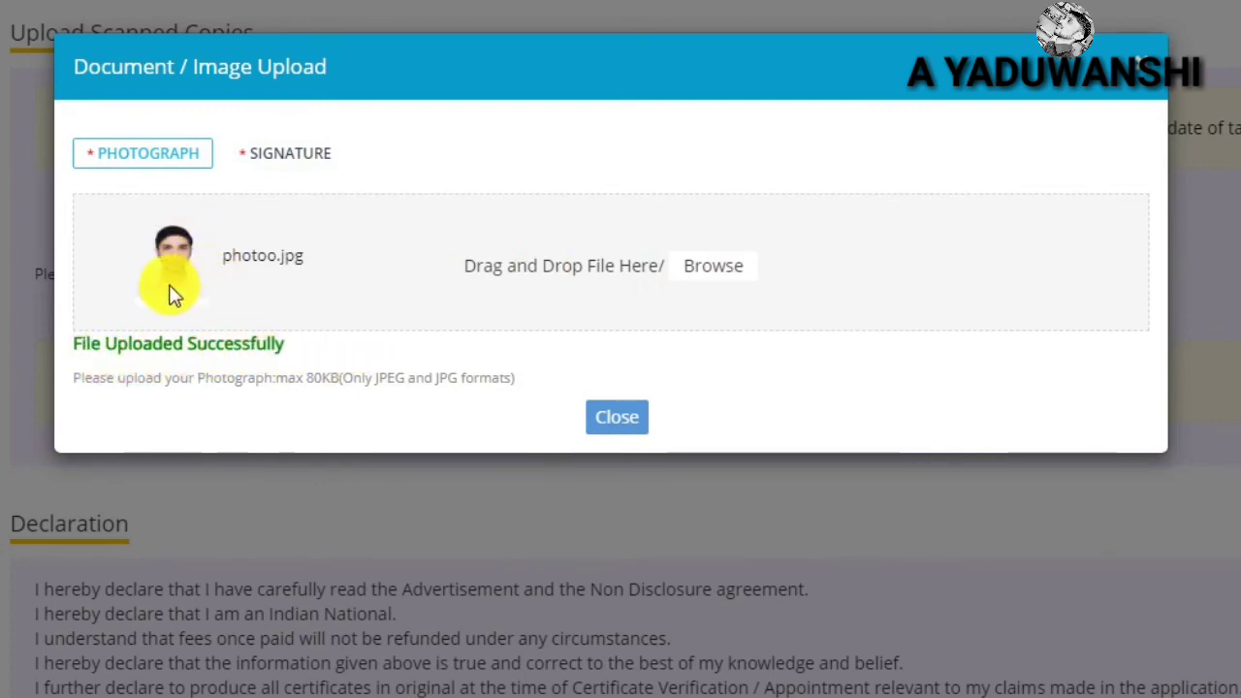
{"action": "left_click", "coordinate": [300, 158]}
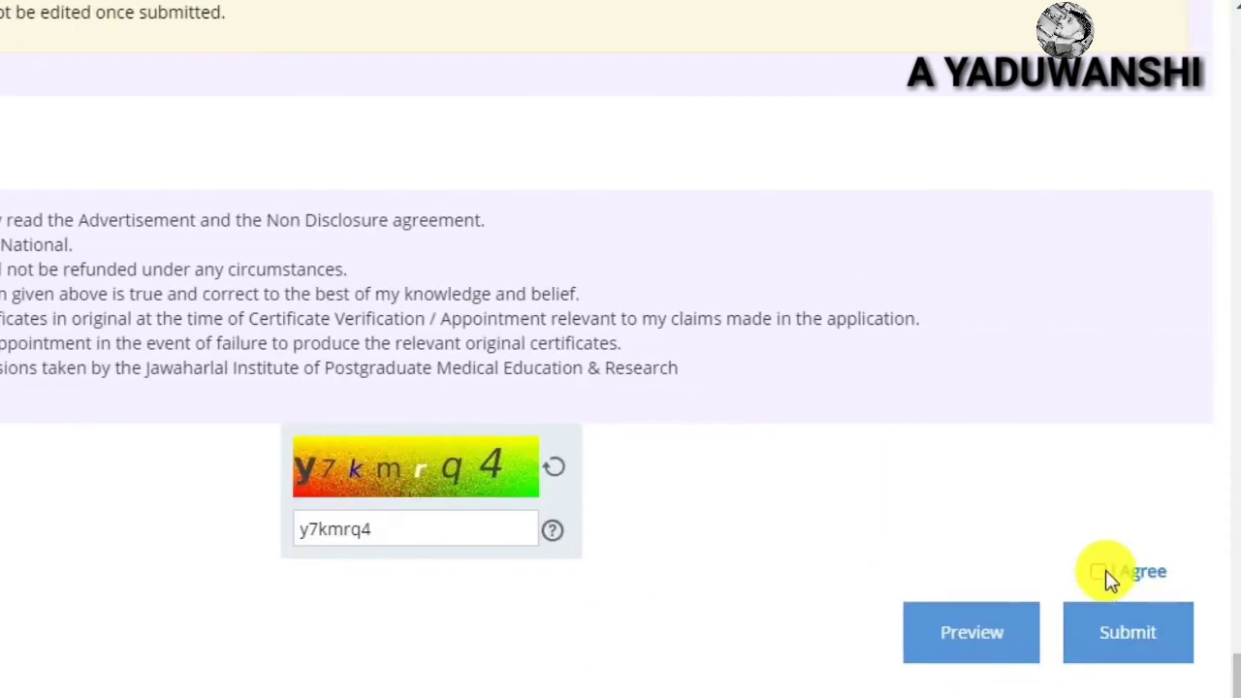
Step: Agree to the declaration, then open the application preview, look it over and close it
{"action": "left_click", "coordinate": [1098, 572]}
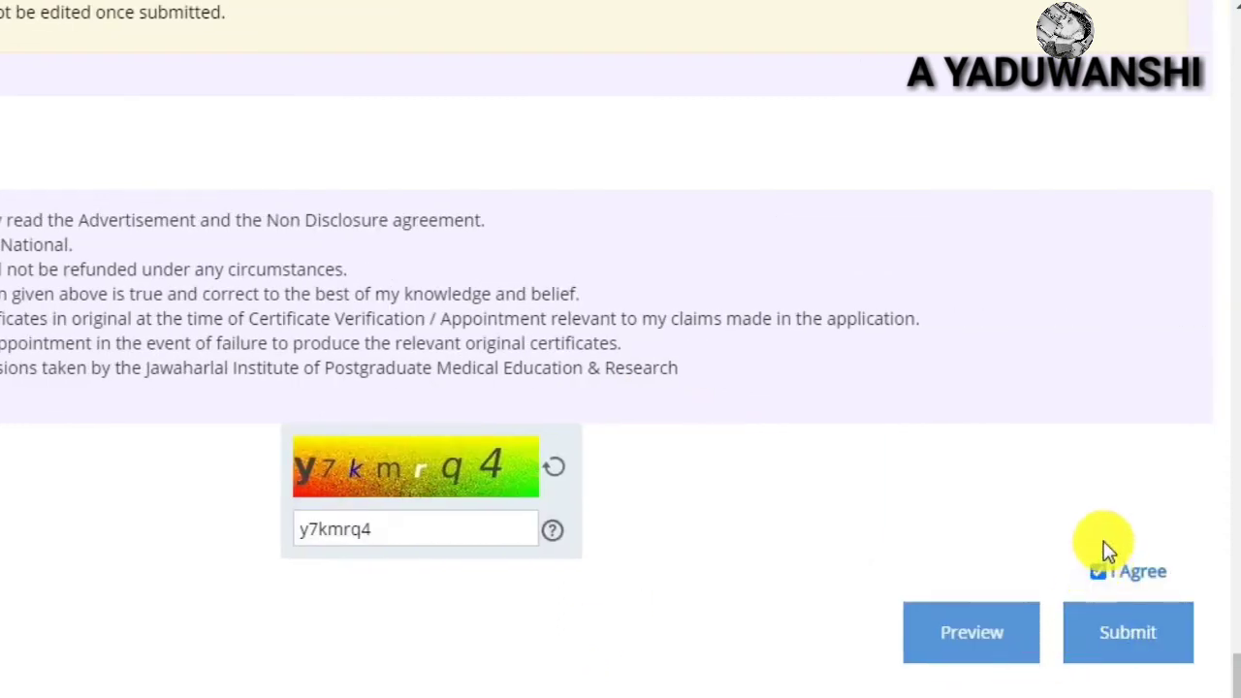
{"action": "left_click", "coordinate": [979, 643]}
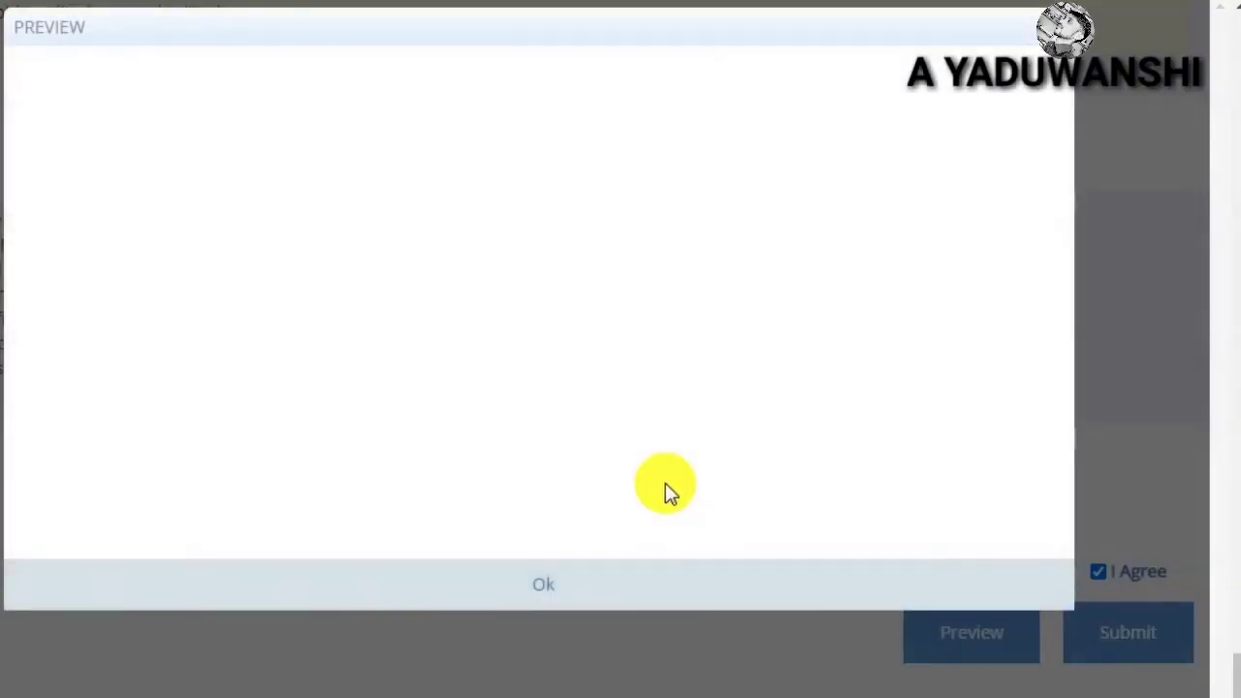
{"action": "scroll", "coordinate": [580, 446], "scroll_direction": "up", "scroll_amount": 4}
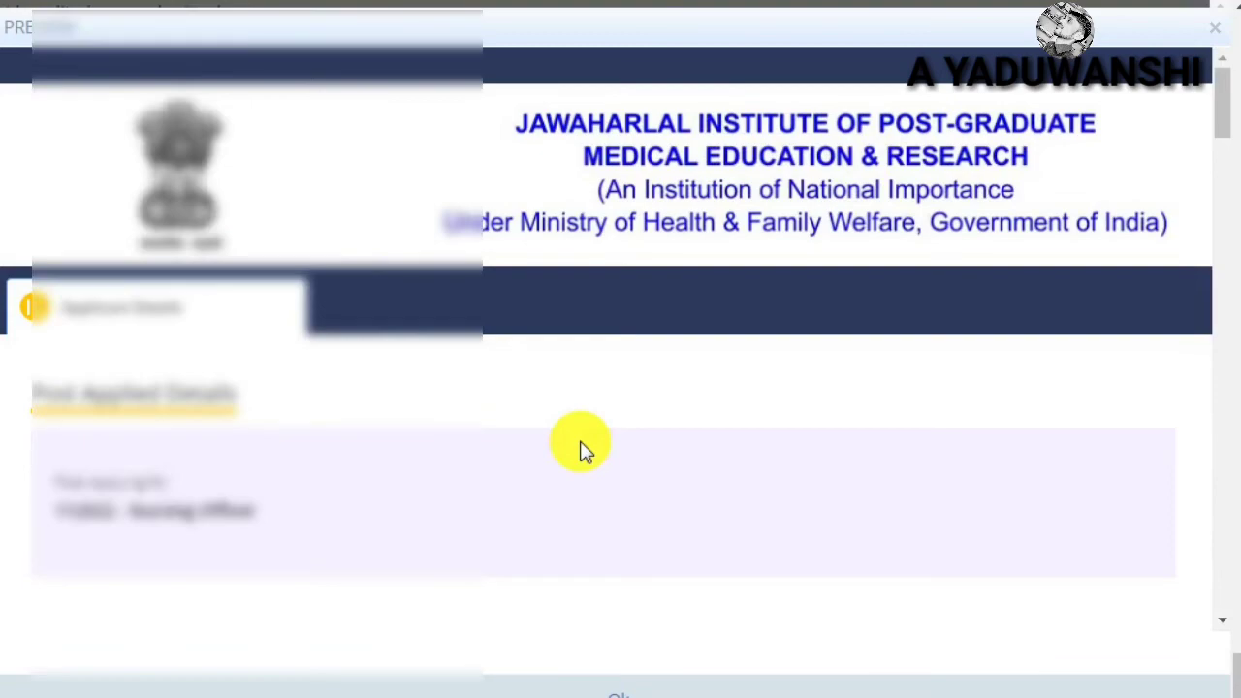
{"action": "scroll", "coordinate": [580, 446], "scroll_direction": "down", "scroll_amount": 4}
{"action": "left_click", "coordinate": [621, 690]}
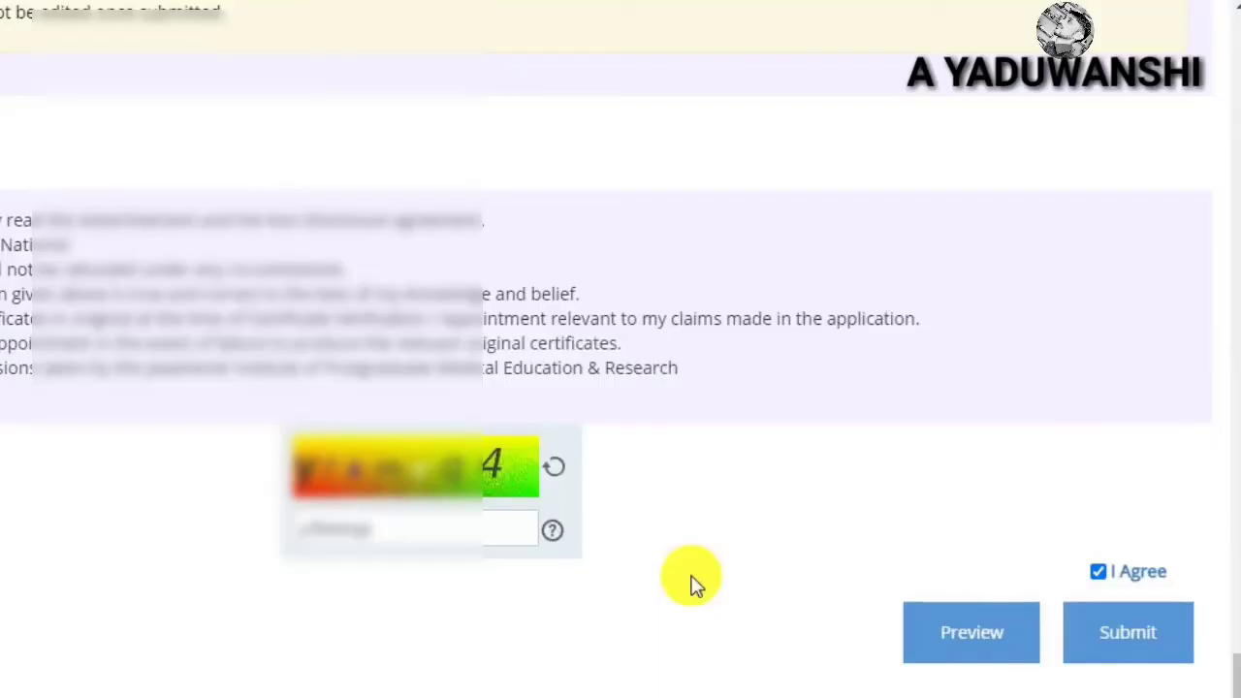
Step: Try to submit the application, then answer Yes to the Resident Indian National question
{"action": "left_click", "coordinate": [1130, 648]}
{"action": "left_click", "coordinate": [839, 85]}
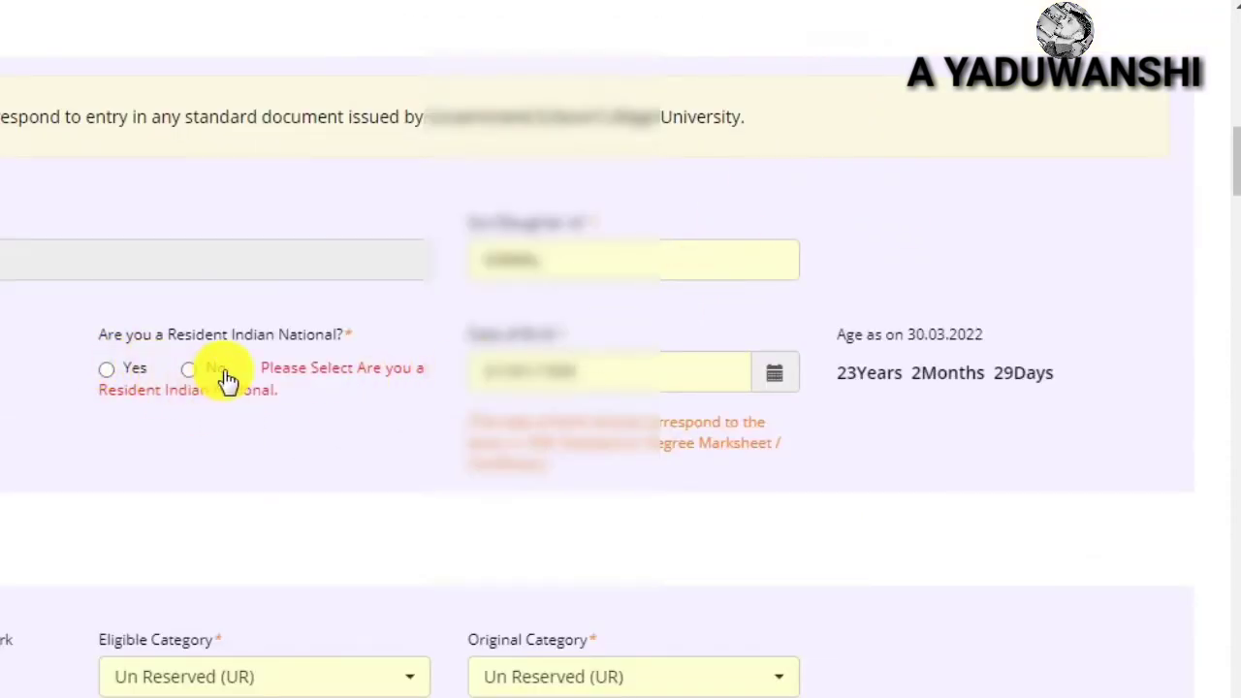
{"action": "left_click", "coordinate": [105, 374]}
Step: Submit the application, confirm the submission and agree to the Privacy Notice
{"action": "scroll", "coordinate": [350, 435], "scroll_direction": "down", "scroll_amount": 5}
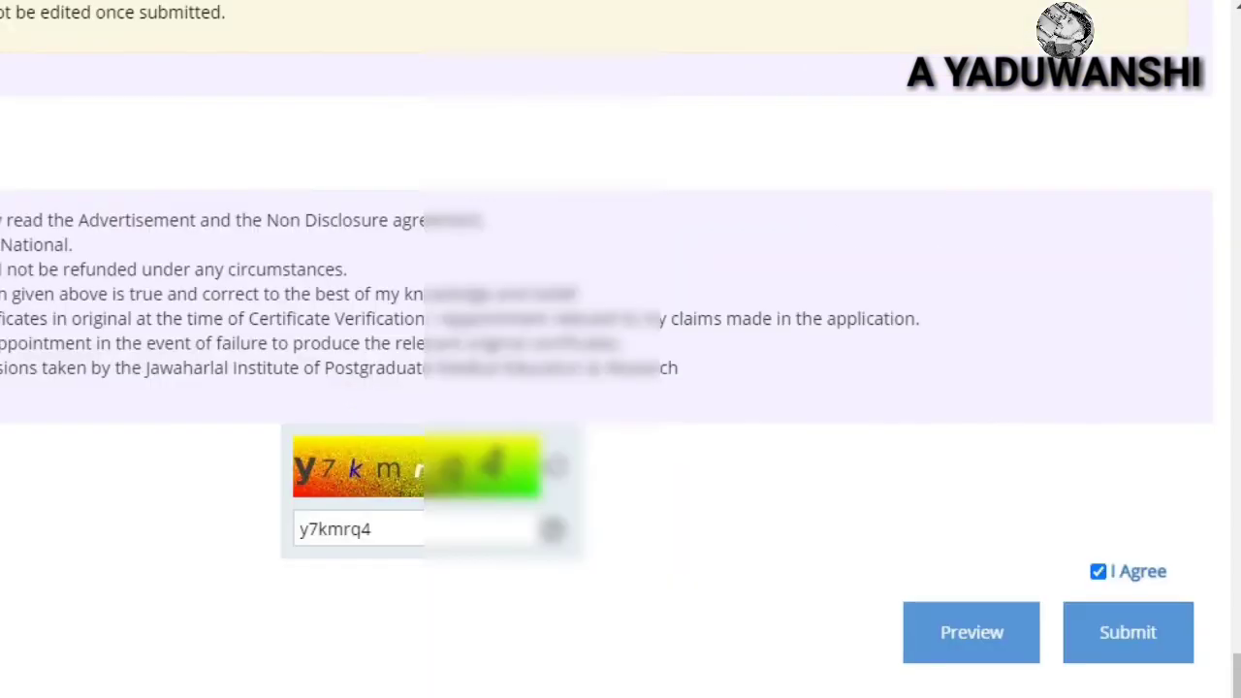
{"action": "left_click", "coordinate": [1144, 640]}
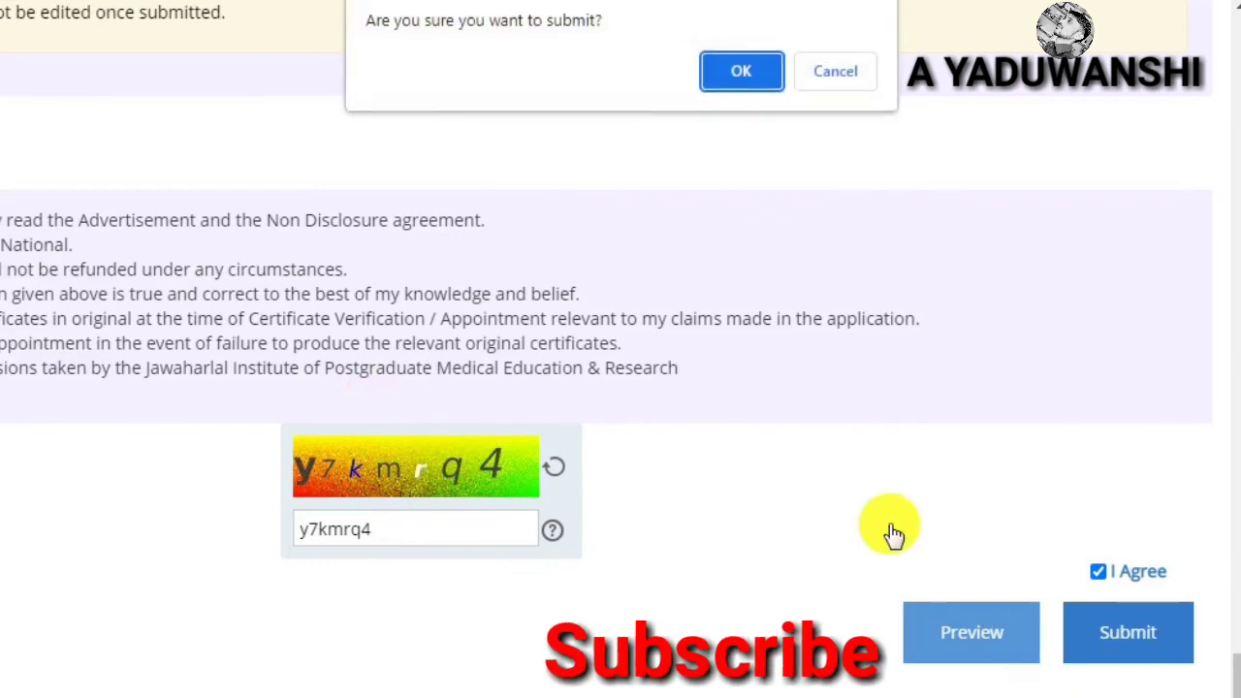
{"action": "left_click", "coordinate": [749, 70]}
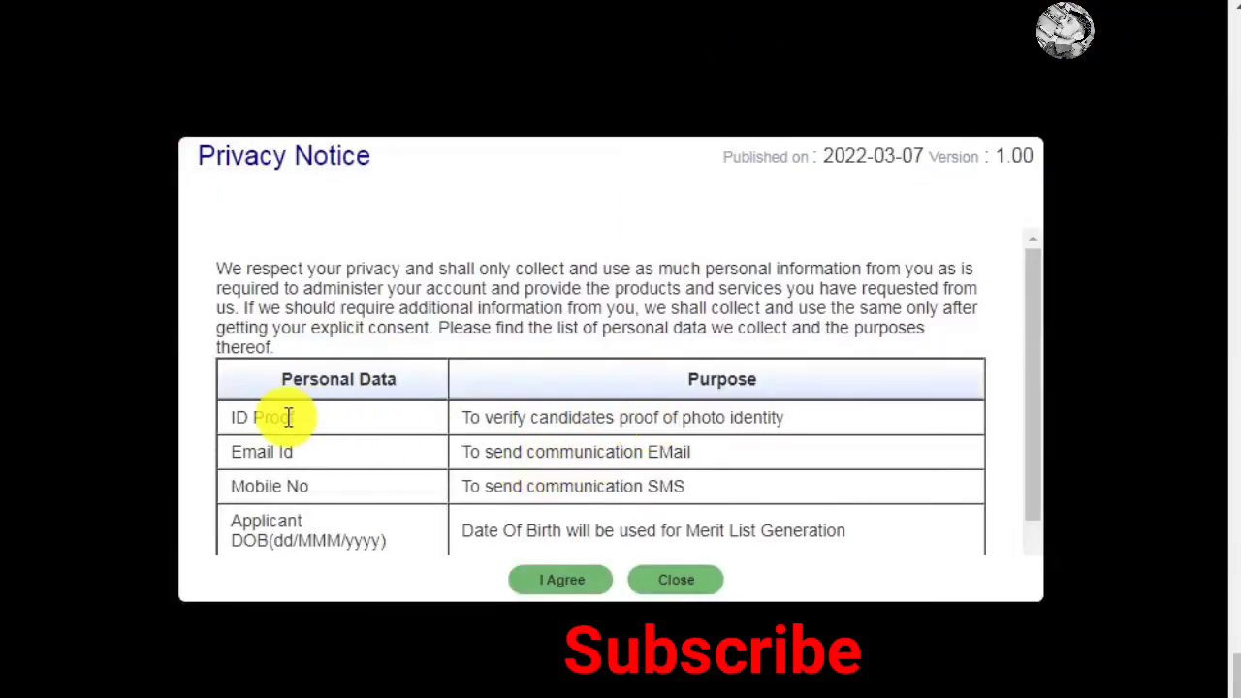
{"action": "scroll", "coordinate": [430, 452], "scroll_direction": "down", "scroll_amount": 1}
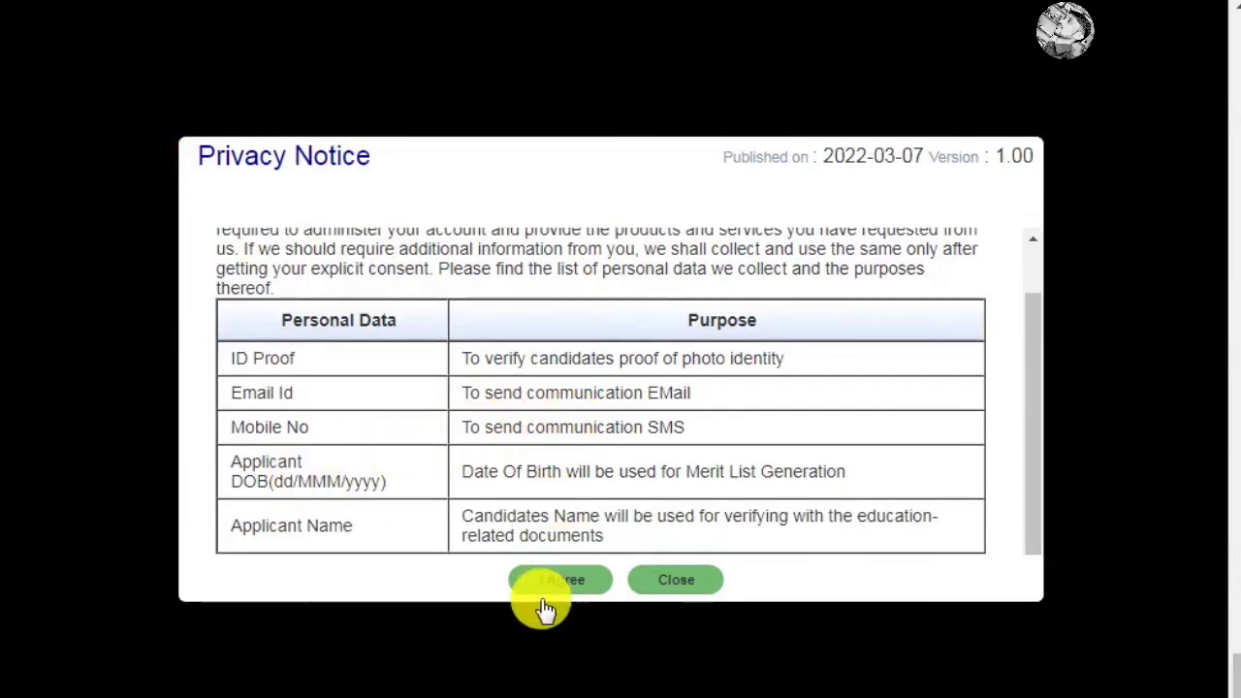
{"action": "left_click", "coordinate": [567, 586]}
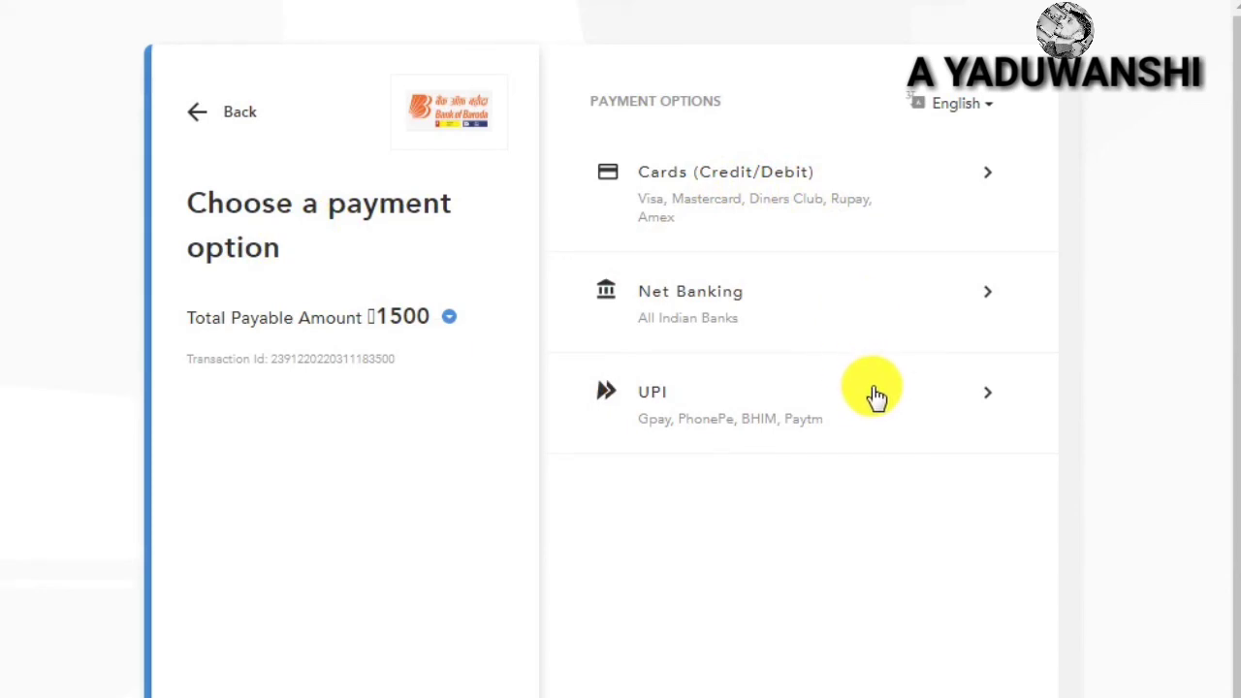
Step: Choose Cards (Credit/Debit) as the payment option and opt to save it securely for faster payment
{"action": "left_click", "coordinate": [782, 188]}
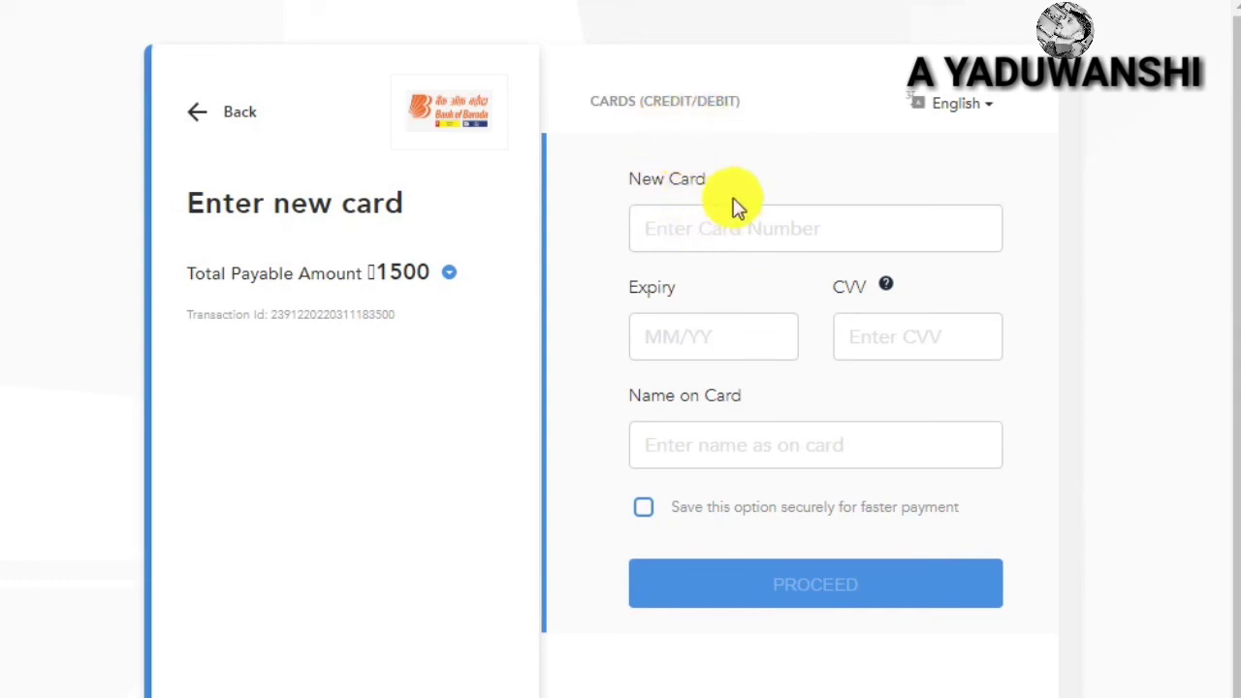
{"action": "left_click", "coordinate": [644, 510]}
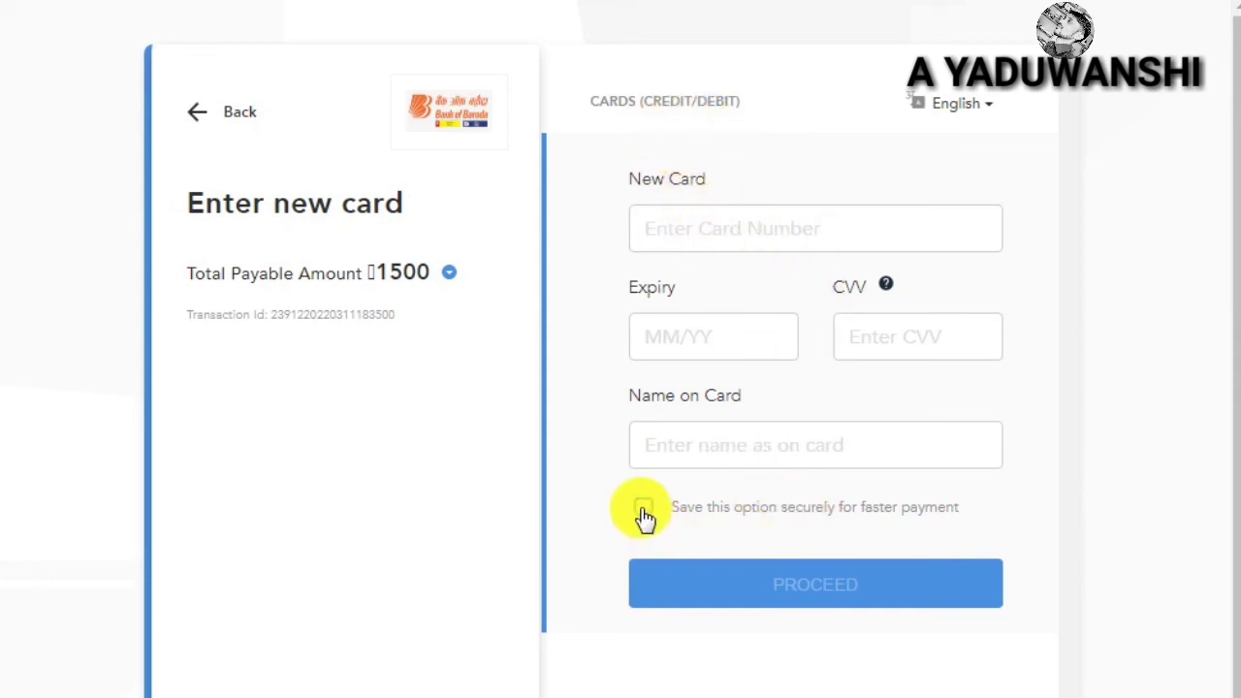